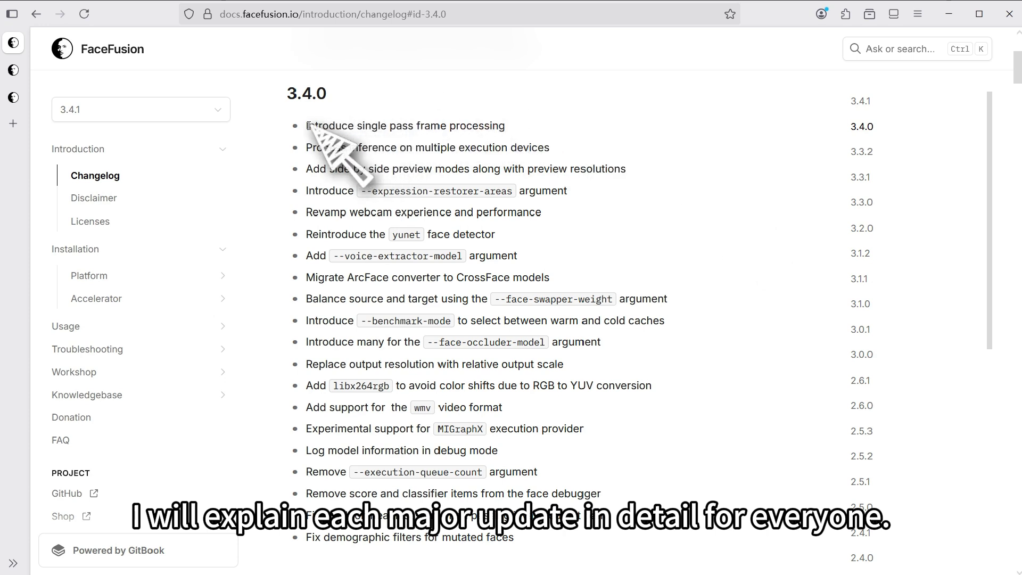
- Highlight the 3.4.0 'single pass frame processing' changelog line, then clear the selection
left_click_drag(307, 128, 538, 126)
left_click(538, 128)
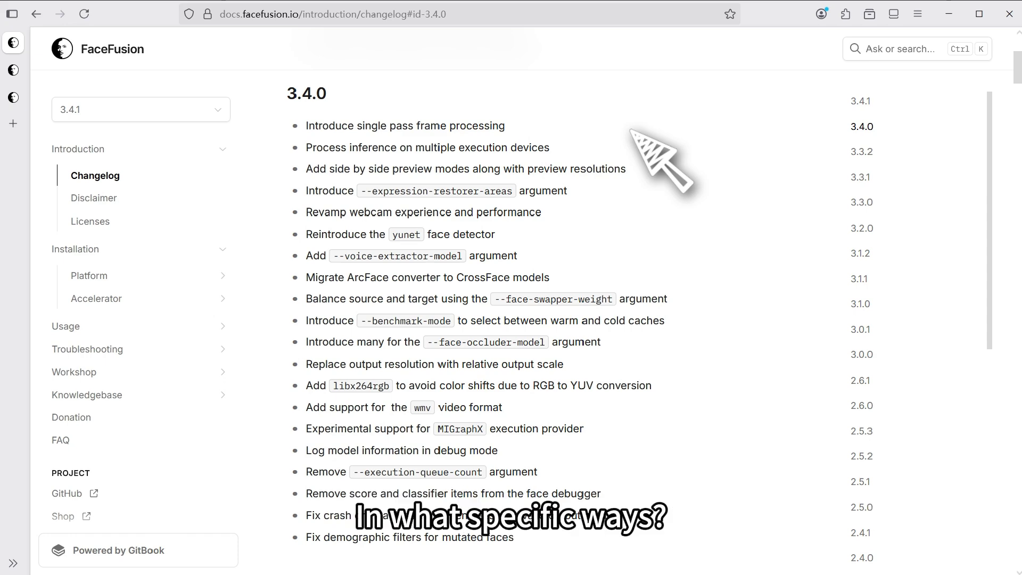
- Start the face swap job in the FaceFusion 3.3.2 web UI
left_click(15, 70)
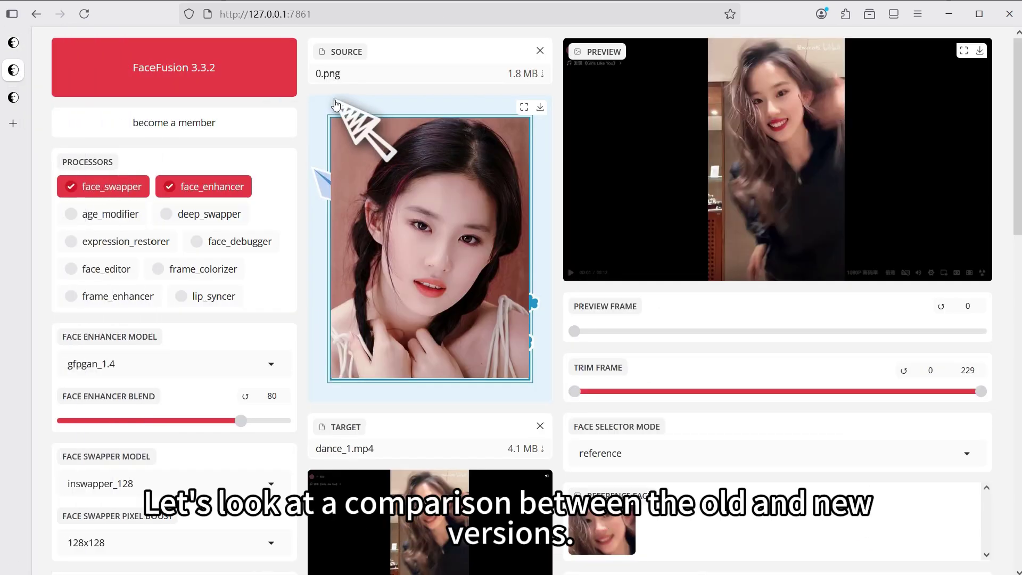
scroll(338, 139, "down", 12)
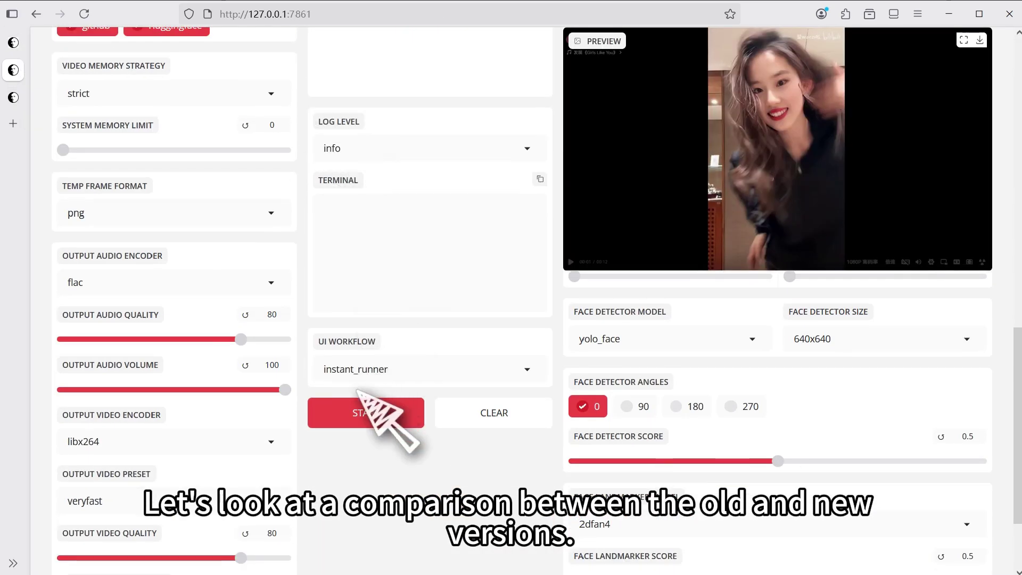
left_click(365, 413)
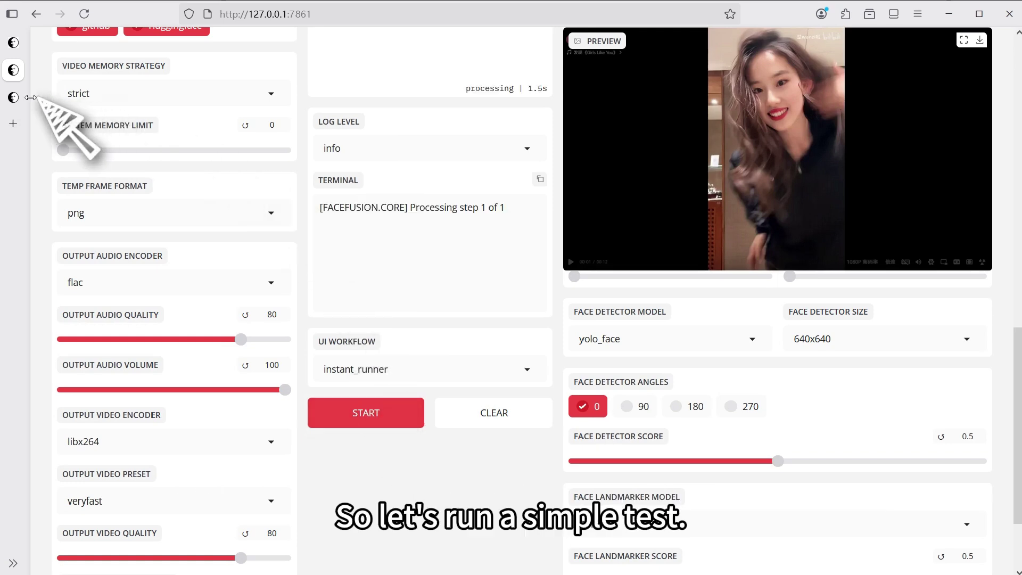
- Start the same face swap job in FaceFusion 3.4.1 to compare its speed
left_click(14, 97)
scroll(320, 276, "down", 15)
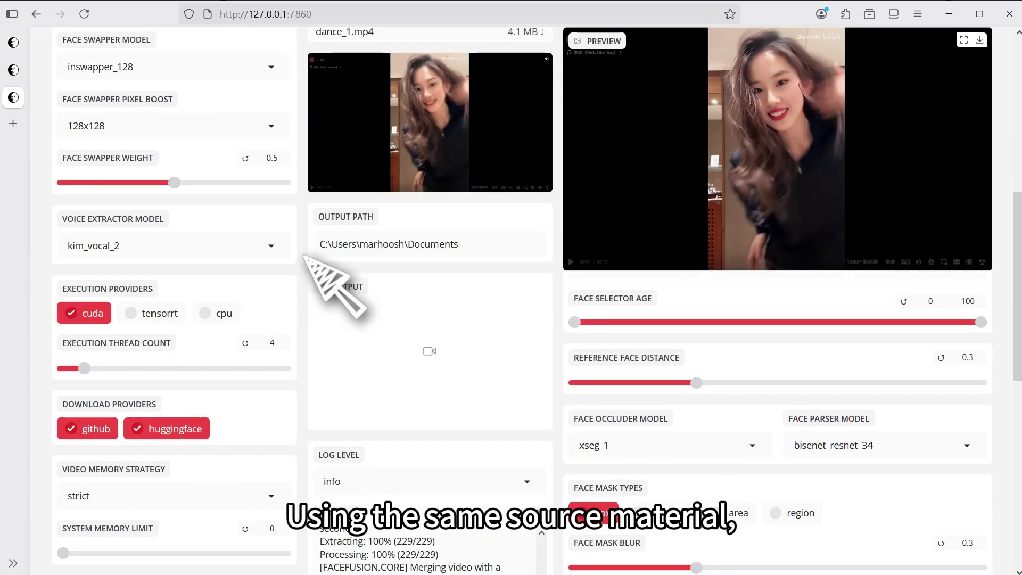
left_click(367, 250)
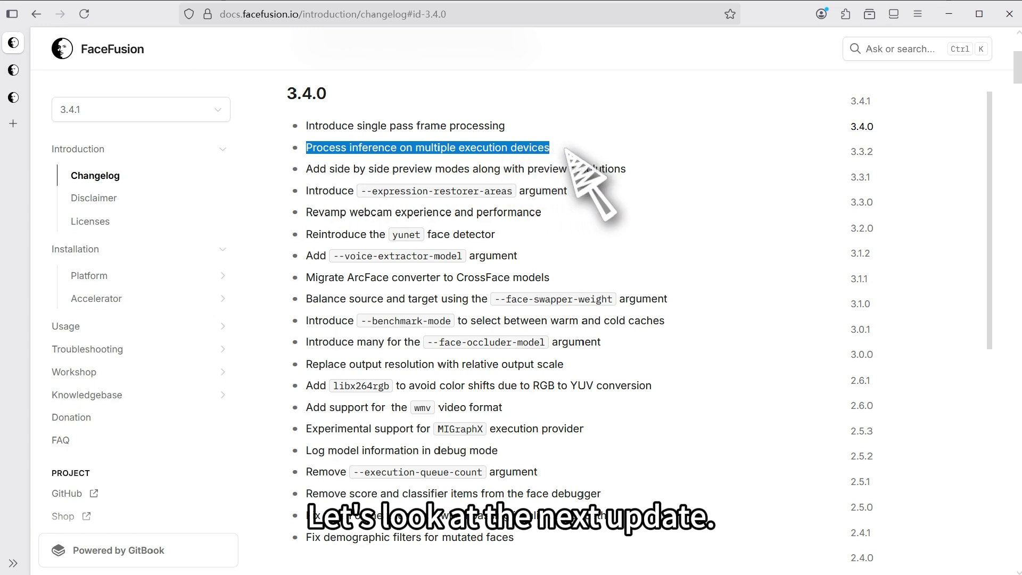
- Read the multiple execution devices item and highlight the side-by-side preview modes changelog line
left_click(600, 150)
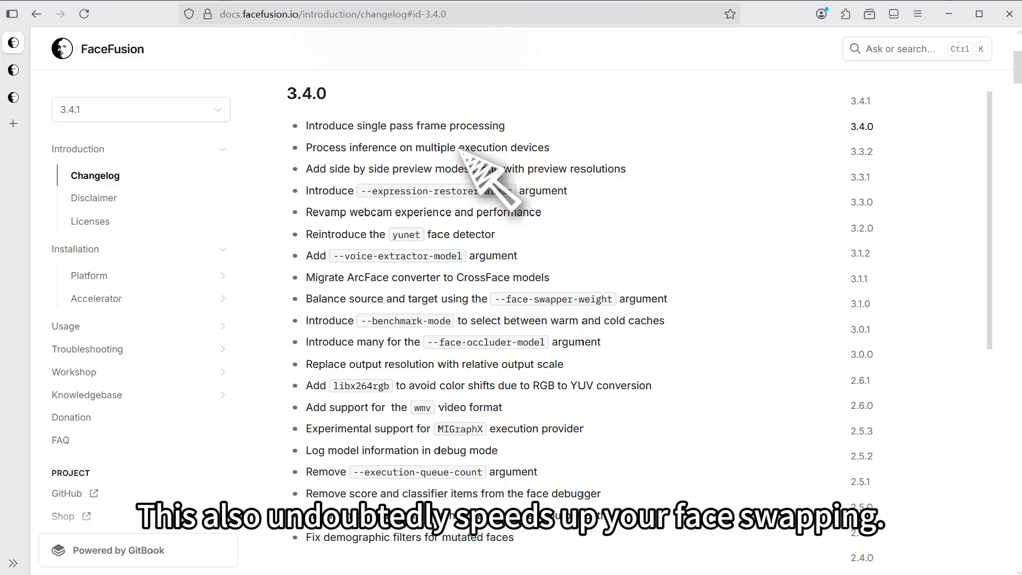
left_click_drag(306, 169, 647, 185)
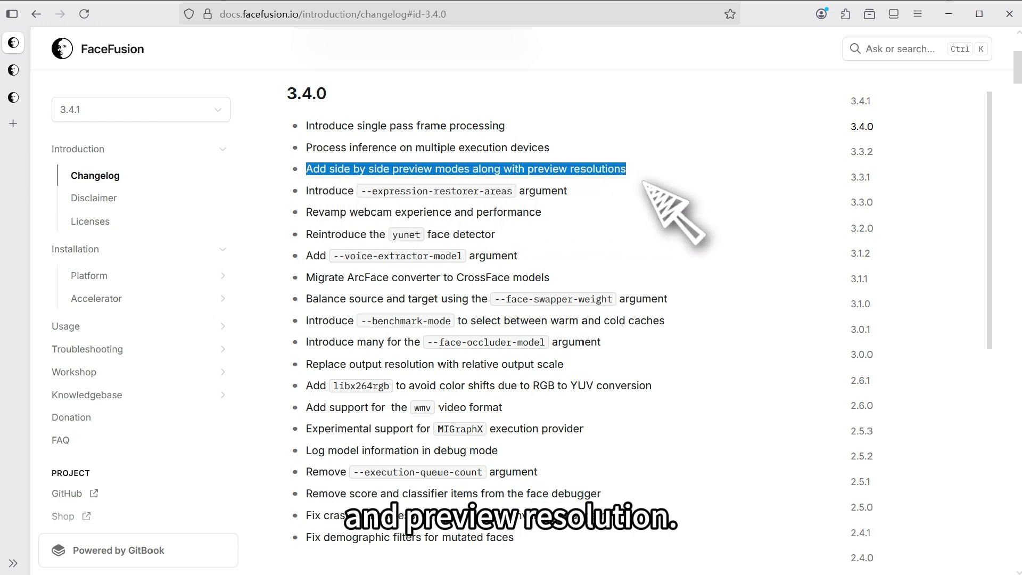
left_click(644, 184)
- Scrub the 3.4.1 preview through frames 22, 48 and 95 to 140, then list the preview modes
left_click(13, 98)
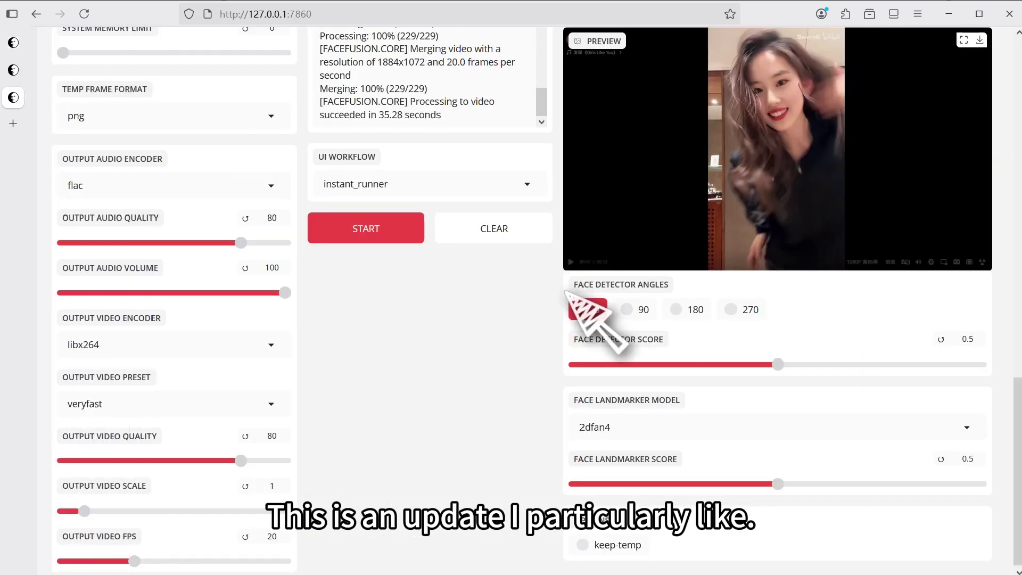
scroll(554, 290, "up", 15)
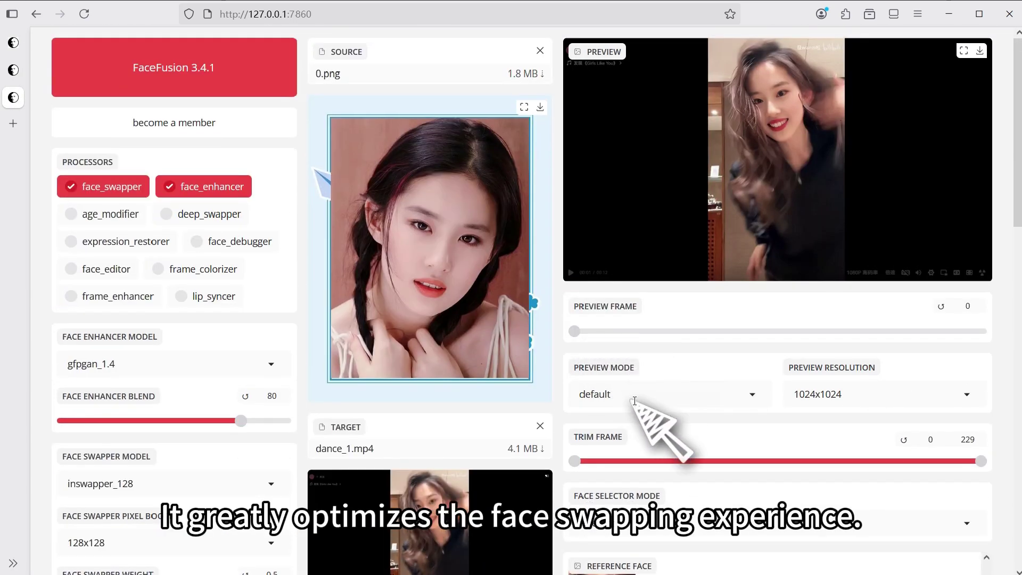
left_click(614, 332)
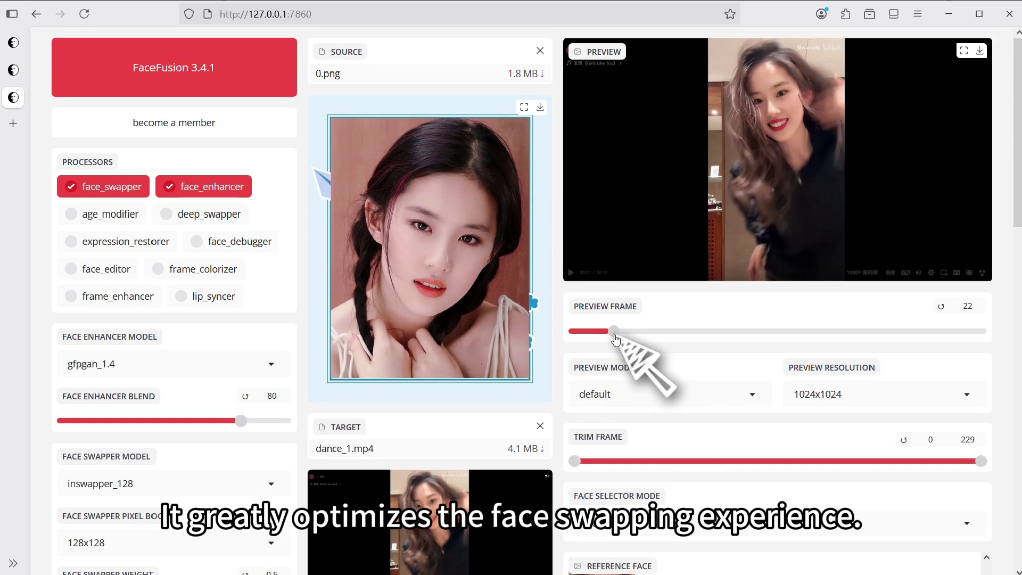
left_click(660, 332)
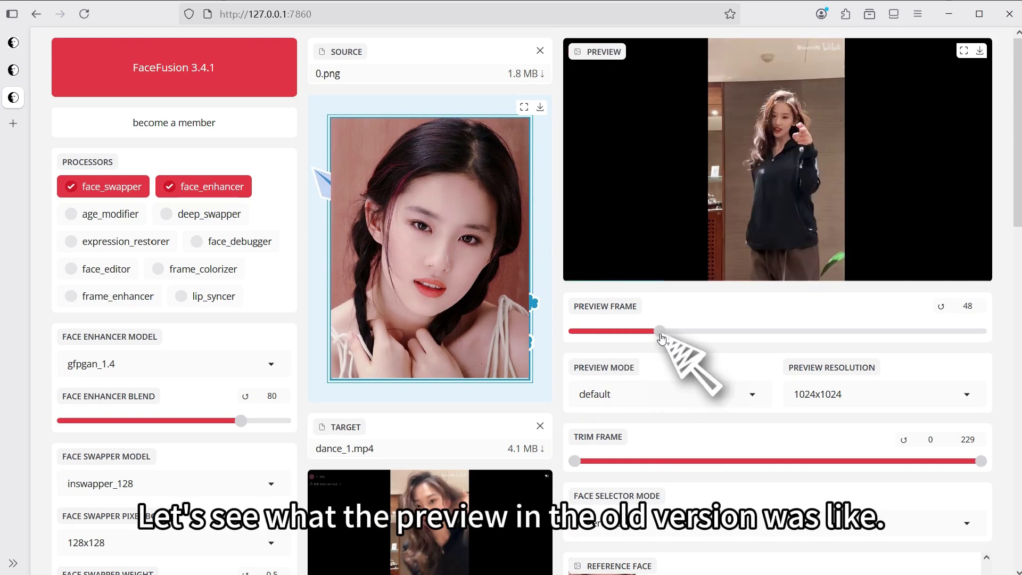
left_click(744, 332)
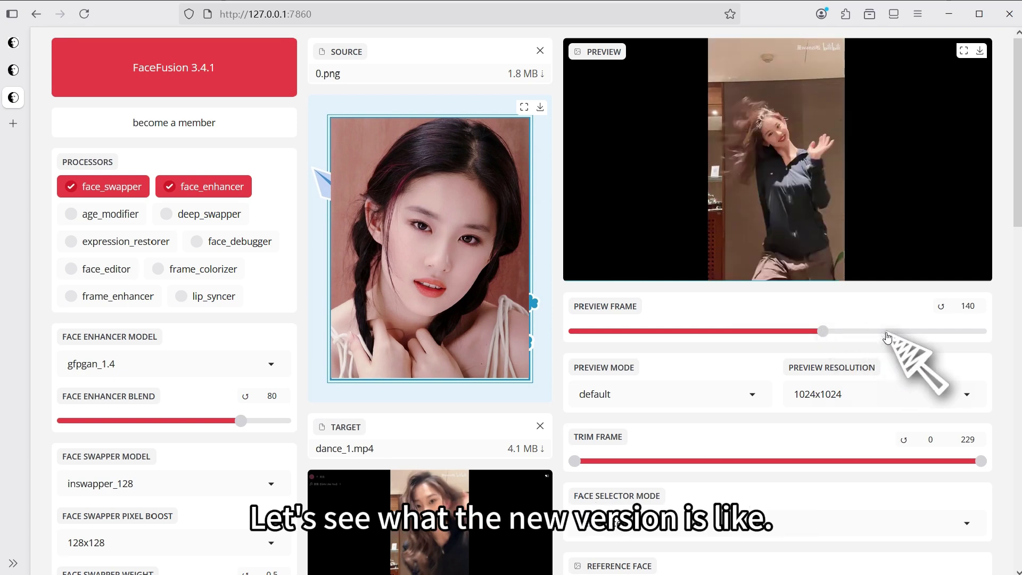
left_click_drag(570, 367, 641, 369)
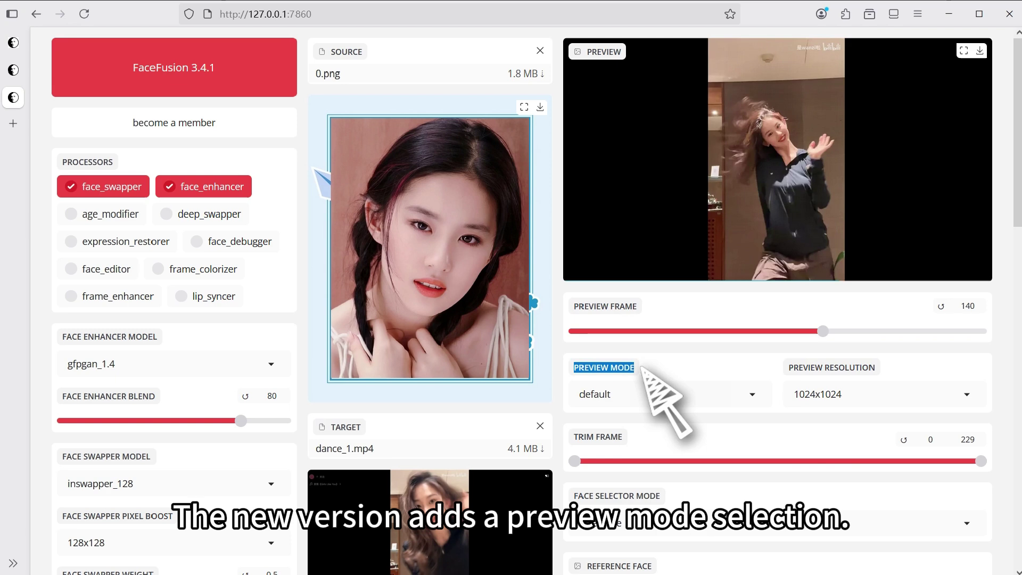
left_click(660, 391)
- Set Preview Mode to frame-by-frame and Preview Frame to 45
left_click(639, 333)
left_click(684, 392)
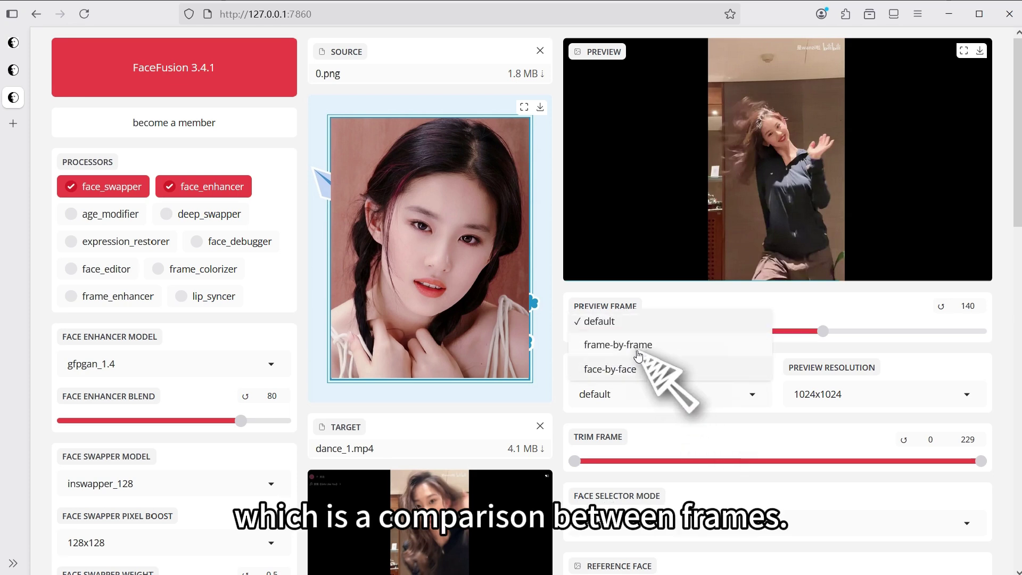
left_click(638, 351)
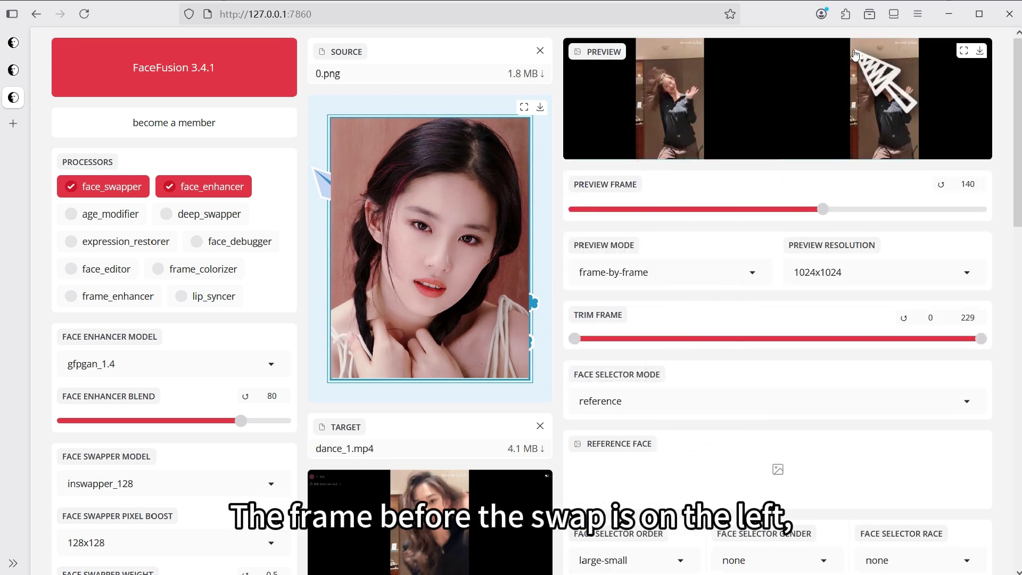
left_click(655, 211)
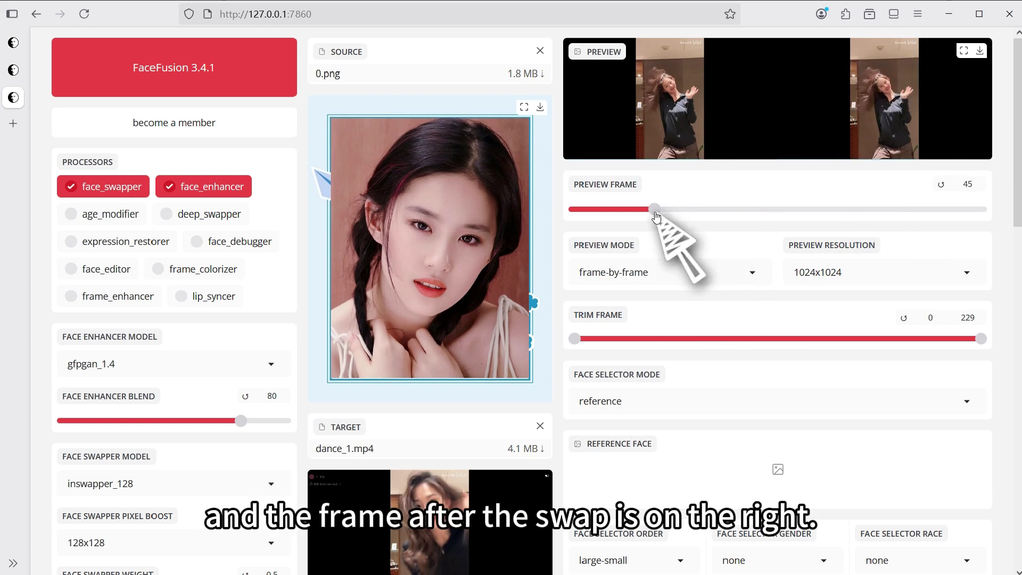
- Switch Preview Mode to face-by-face and advance the preview to frame 110, then 145
left_click(673, 272)
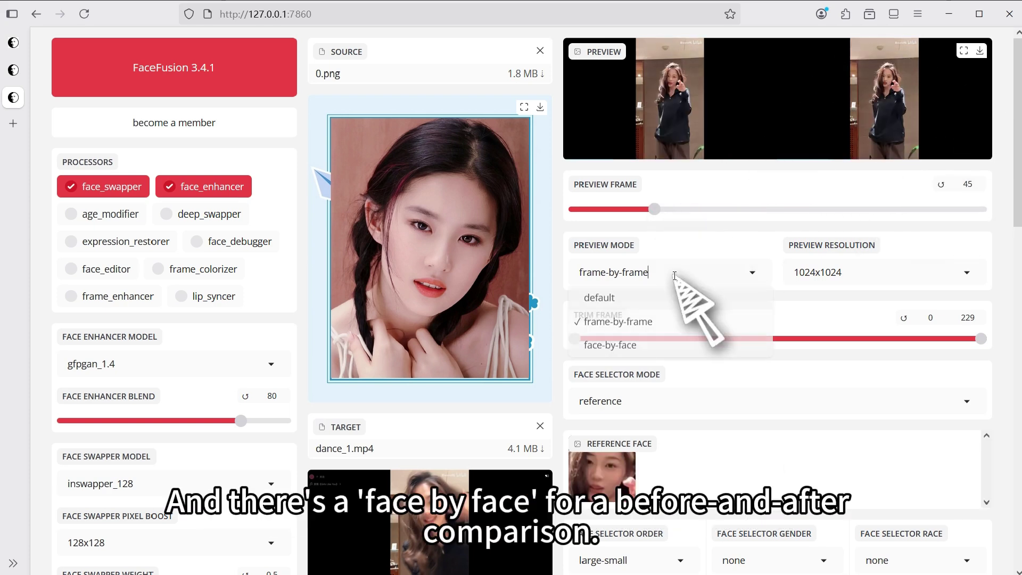
left_click(667, 345)
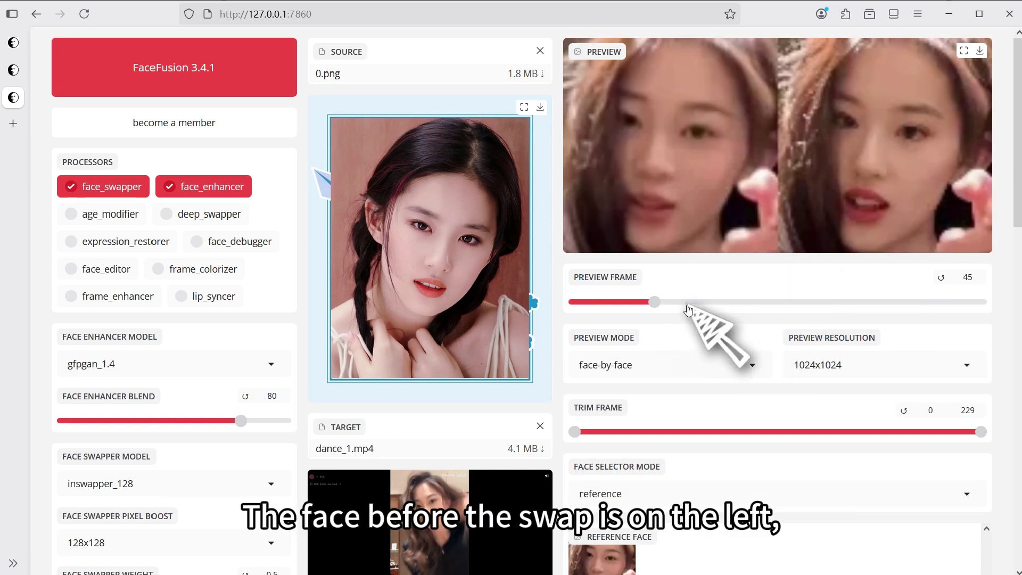
left_click_drag(688, 309, 770, 312)
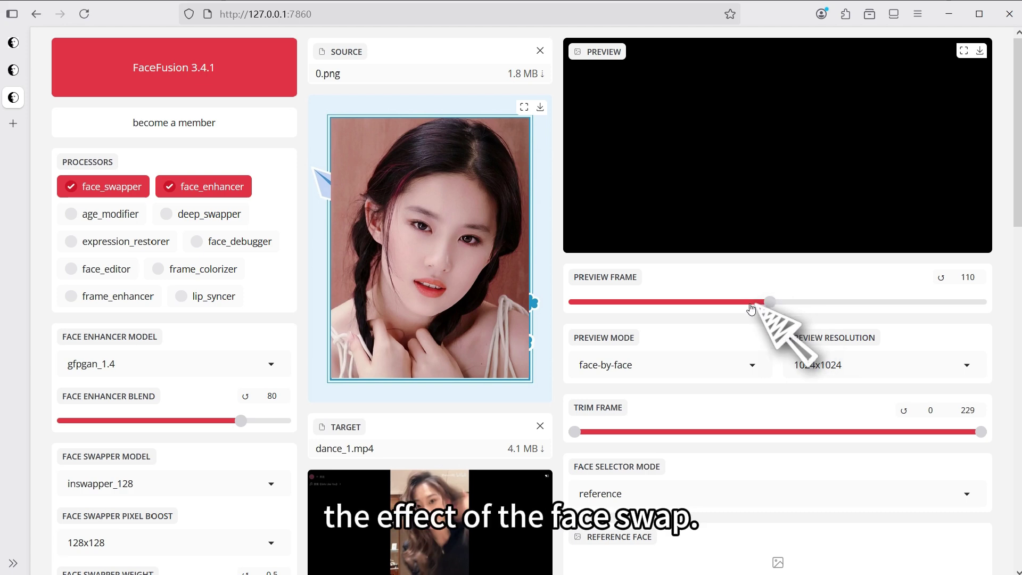
left_click(833, 305)
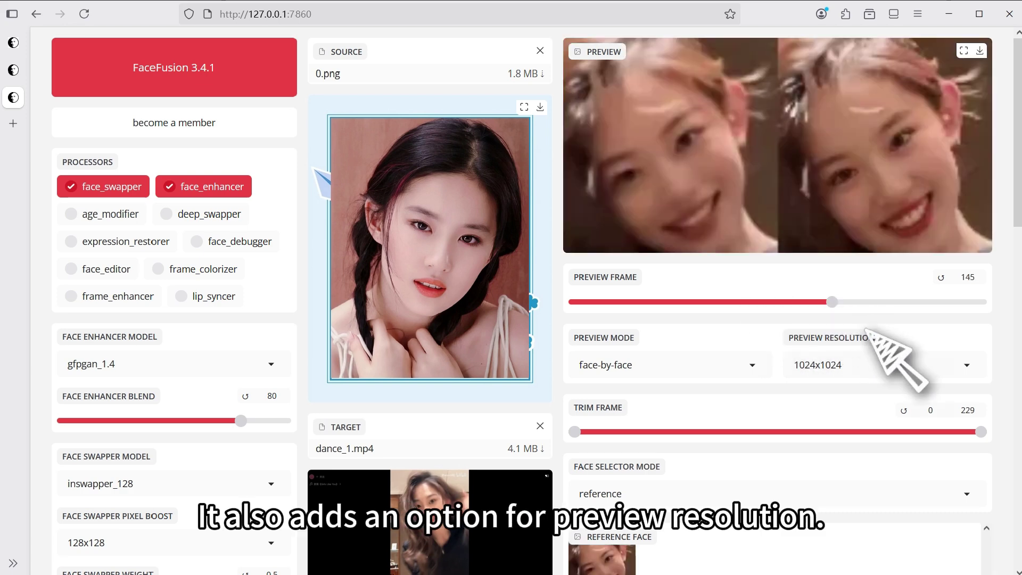
- Lower the preview resolution to 512x512, then return to the 3.4.0 changelog docs
left_click_drag(788, 338, 862, 338)
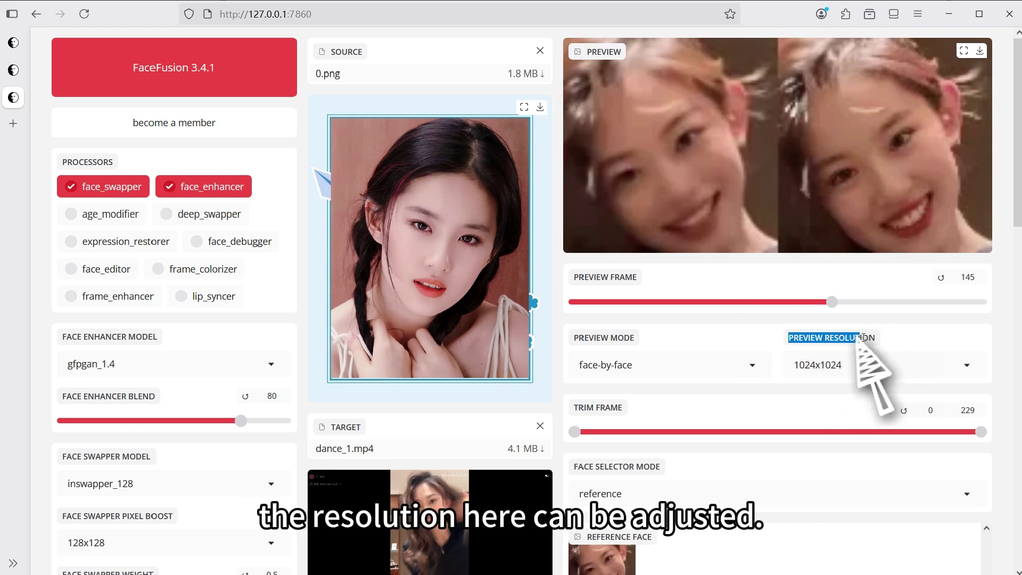
left_click(886, 344)
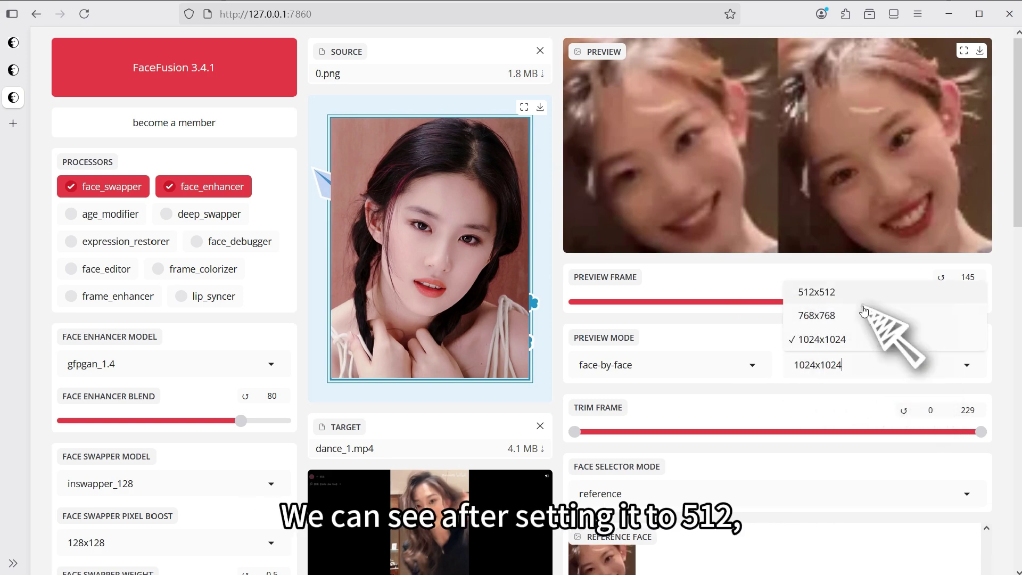
left_click(862, 301)
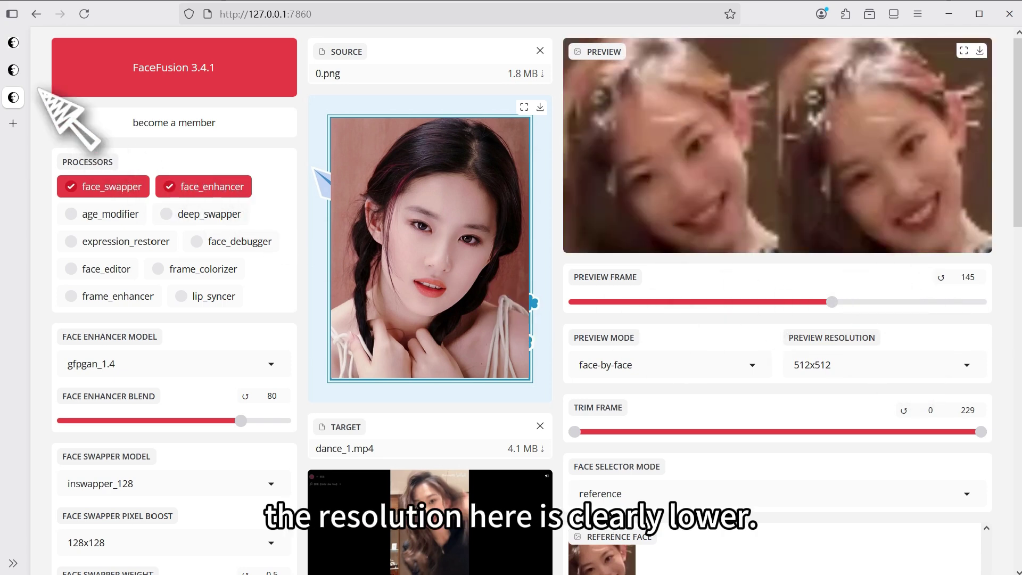
left_click(25, 45)
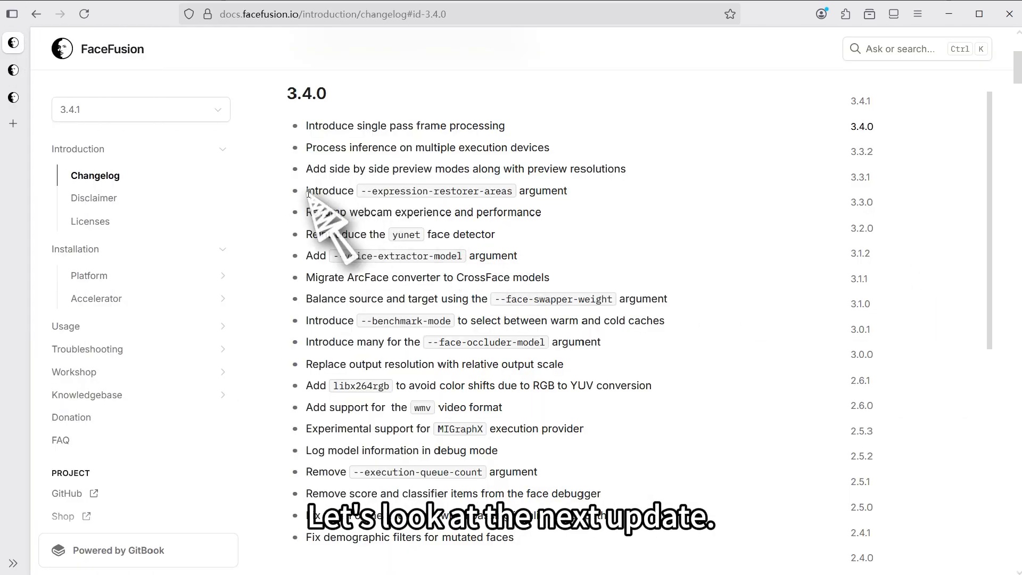
- Highlight the expression restorer areas changelog item and enable the expression_restorer processor
left_click_drag(307, 191, 576, 197)
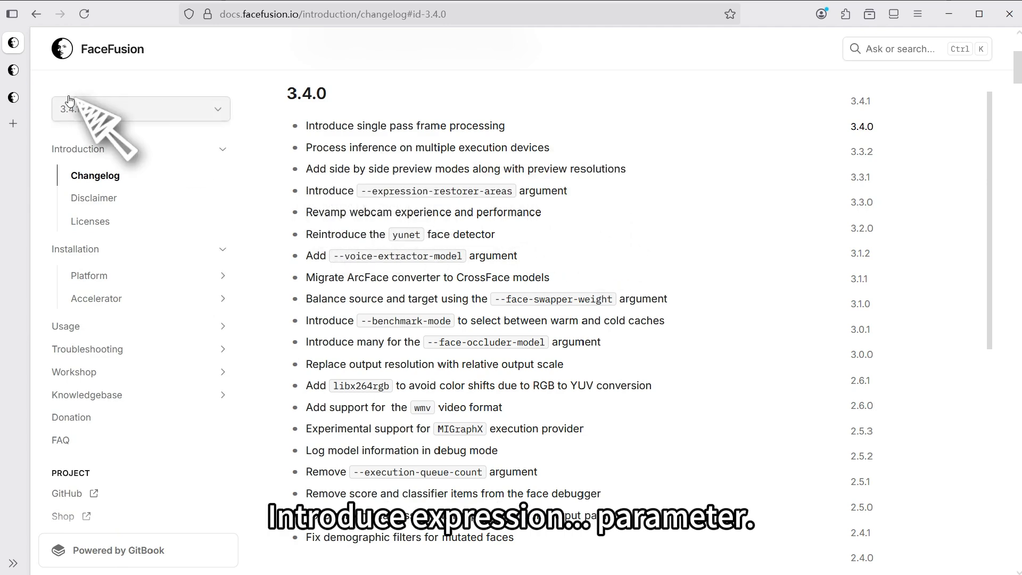
left_click(21, 99)
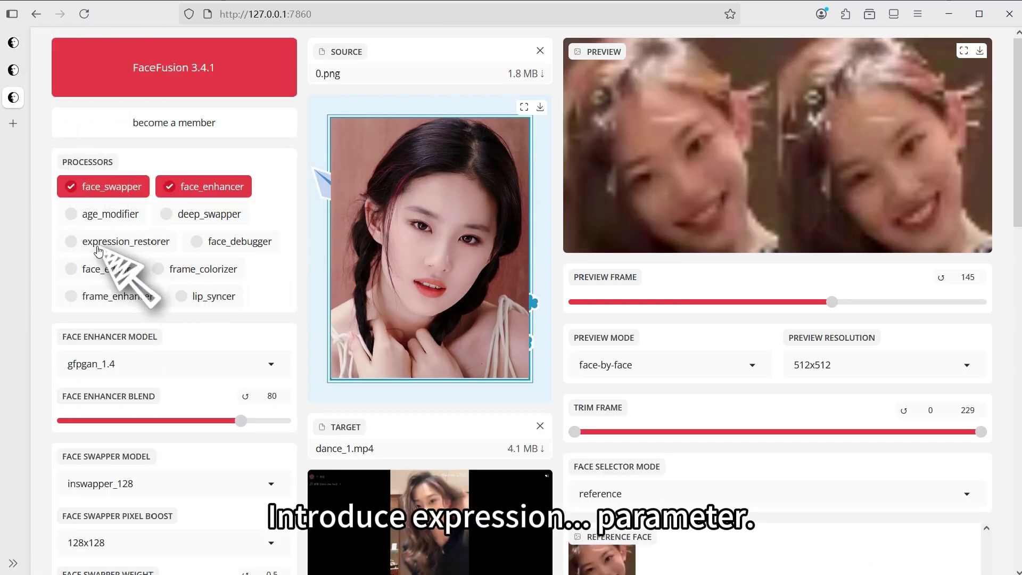
left_click(82, 243)
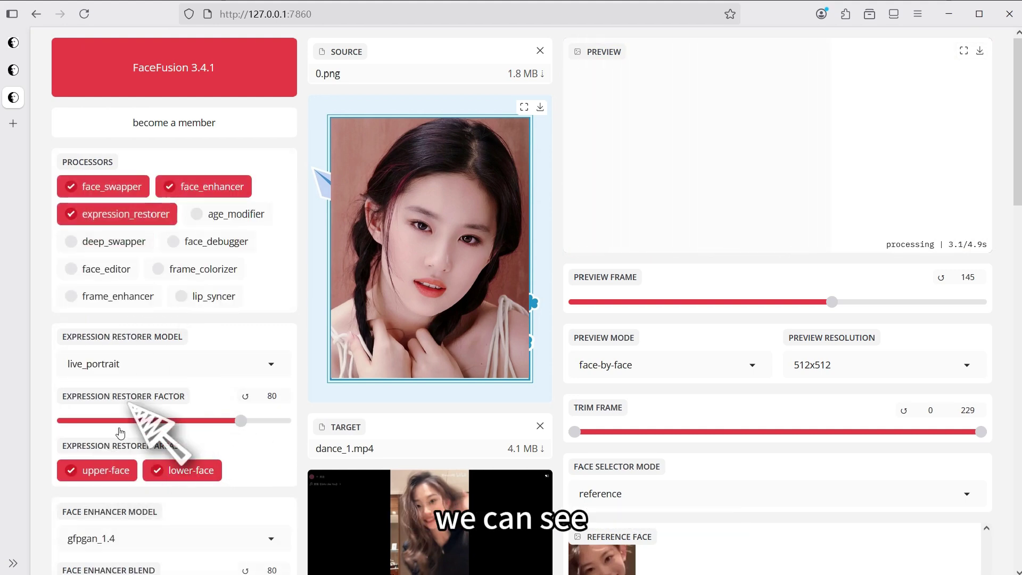
- Toggle upper-face and lower-face in Expression Restorer Areas, ending with only upper-face restored
left_click_drag(67, 442, 194, 457)
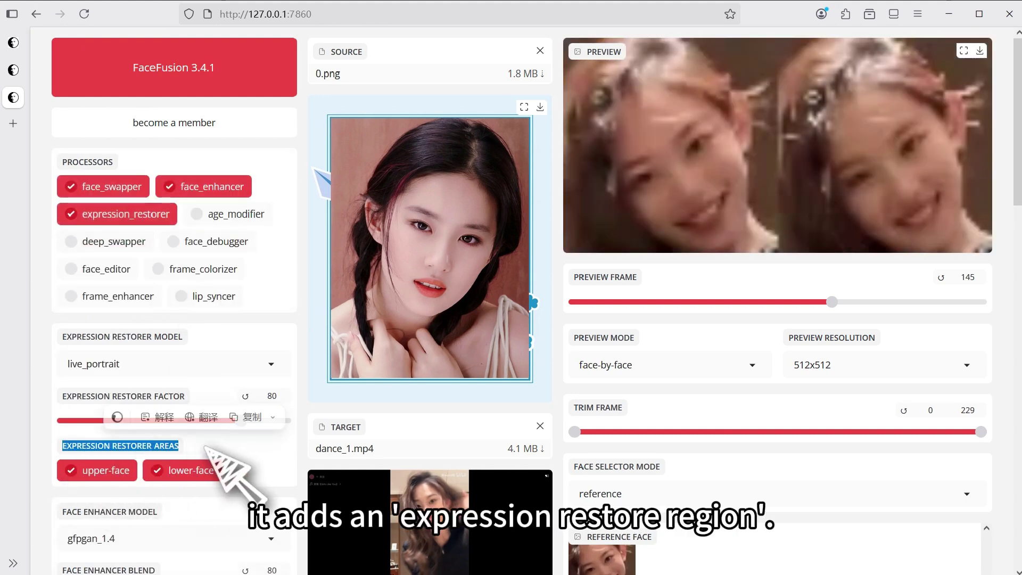
left_click(152, 466)
left_click(96, 471)
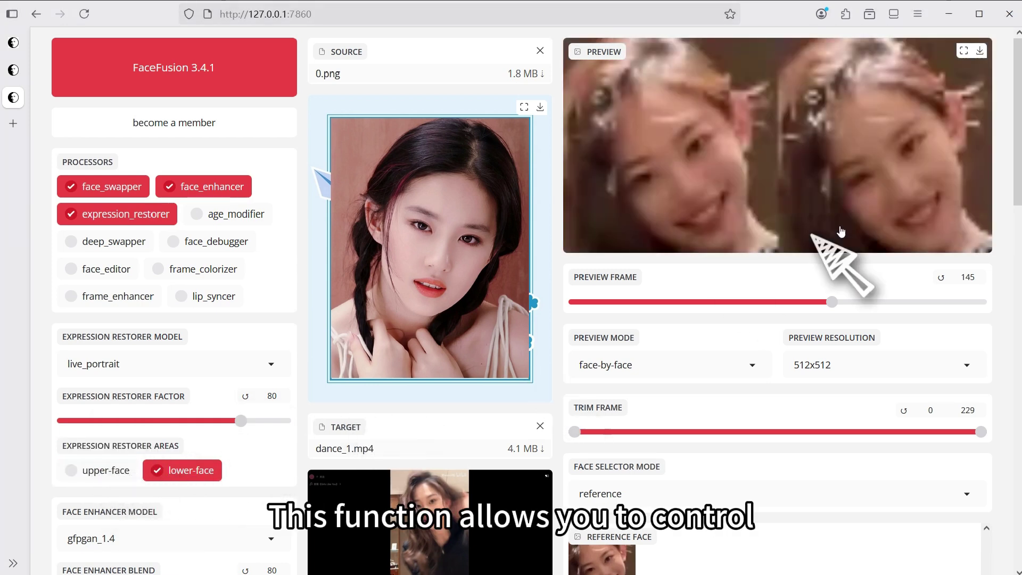
left_click(96, 470)
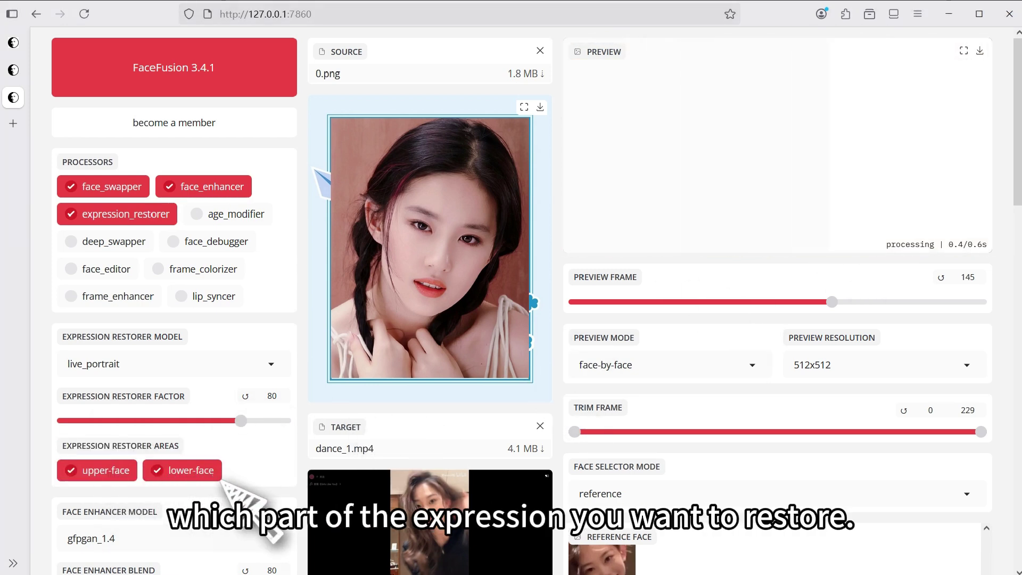
left_click(205, 468)
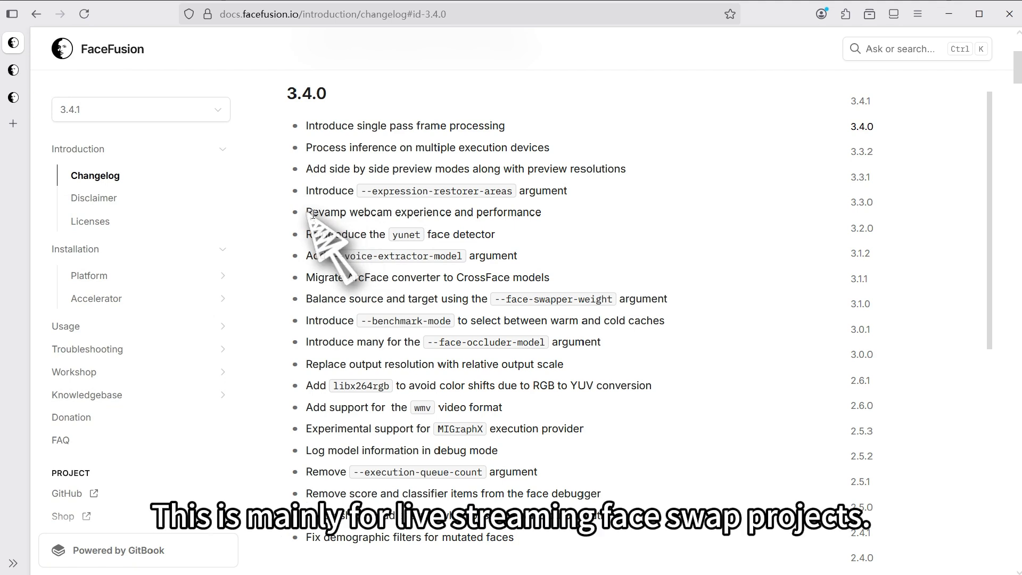
left_click_drag(308, 213, 575, 216)
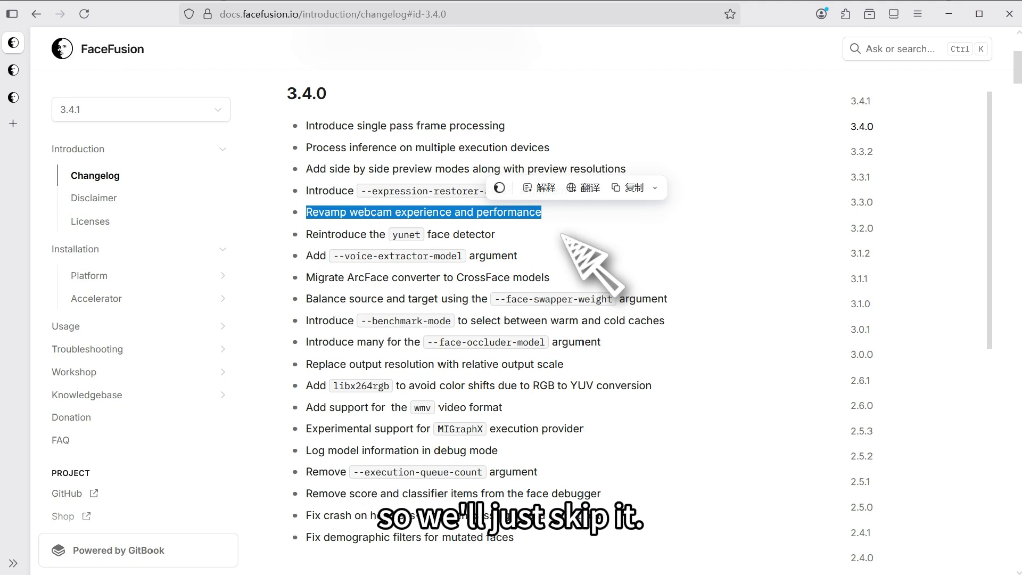
left_click(562, 234)
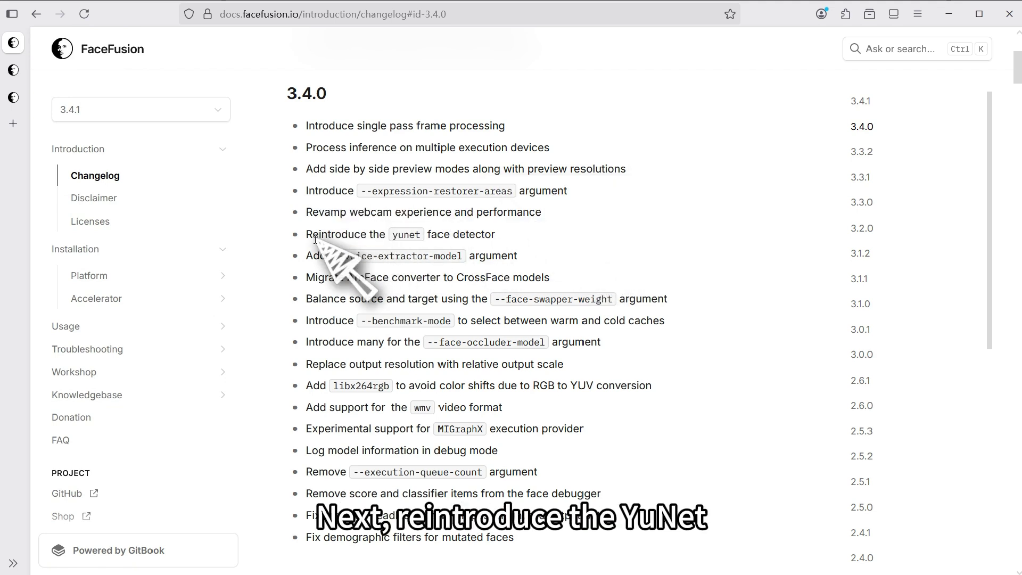
left_click_drag(307, 234, 495, 237)
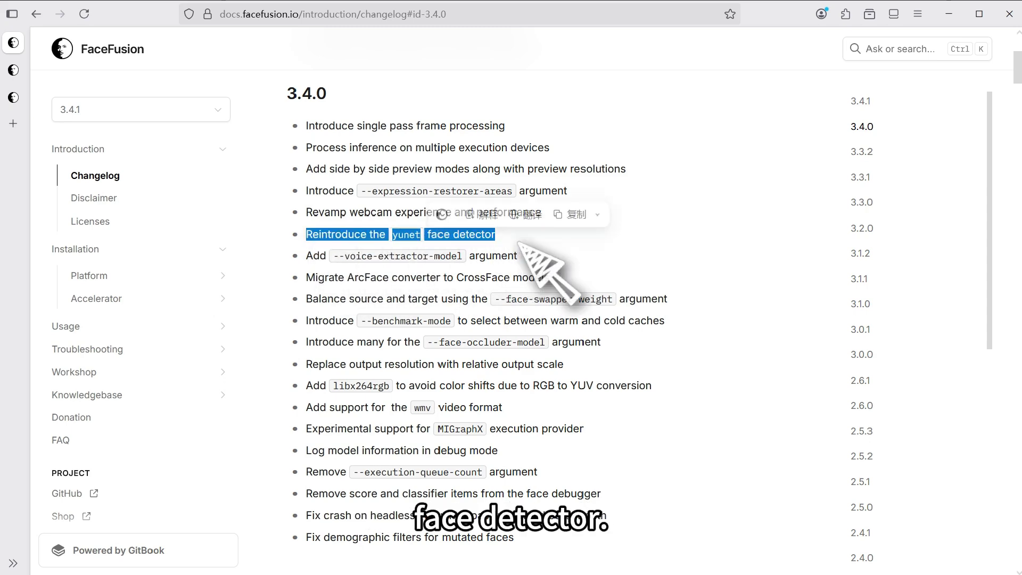
- Set Face Detector Model to yunet in the FaceFusion 3.4.1 web UI
left_click(16, 98)
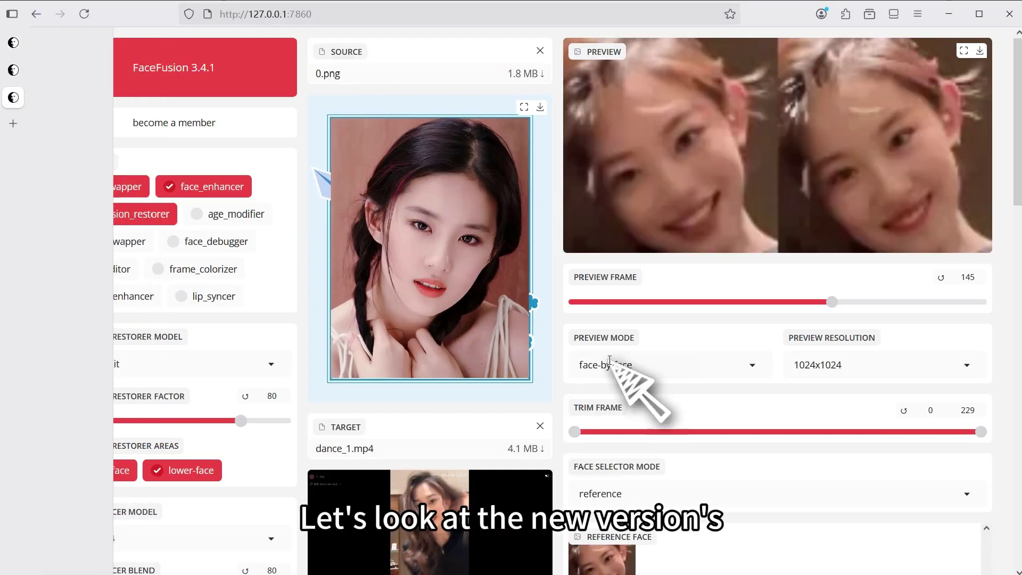
scroll(660, 361, "down", 3)
scroll(660, 351, "down", 6)
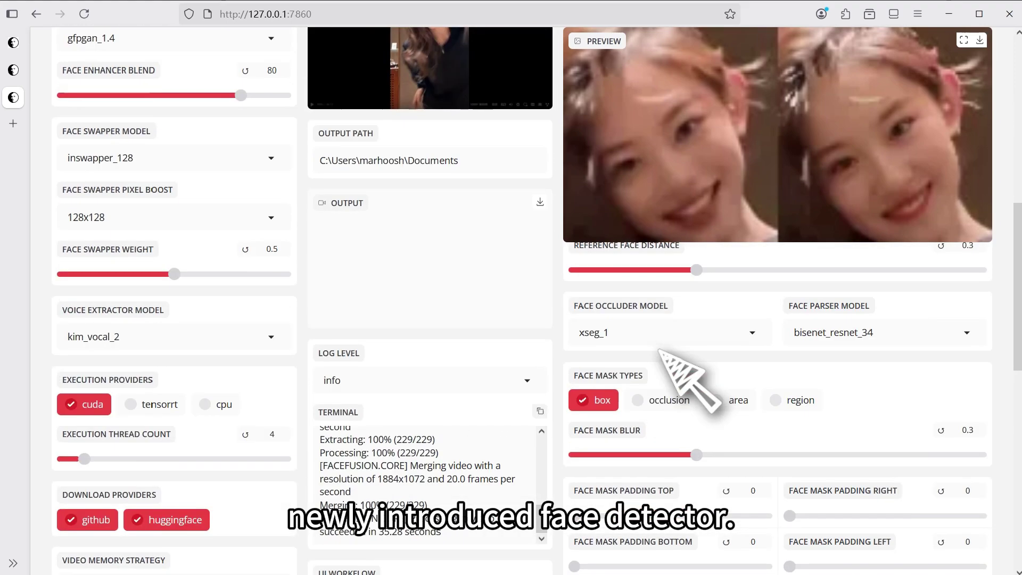
scroll(660, 352, "down", 4)
scroll(672, 365, "up", 1)
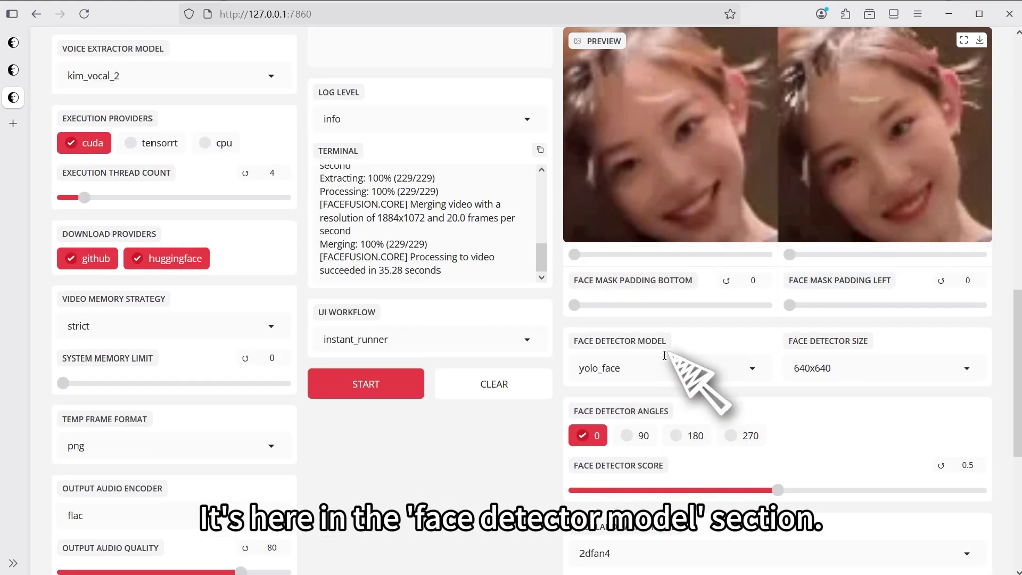
left_click(670, 378)
left_click(622, 362)
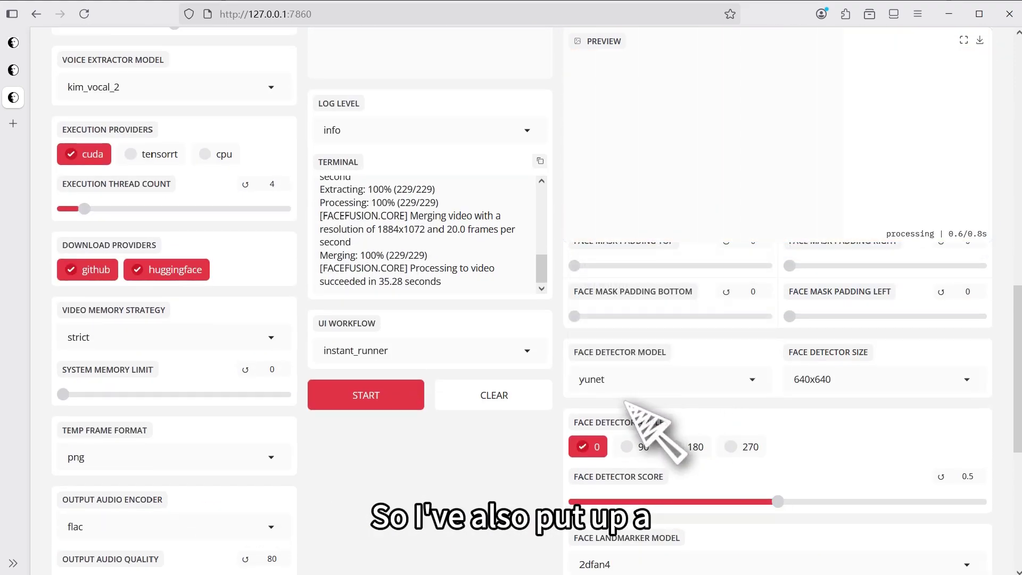
left_click(616, 382)
double_click(633, 382)
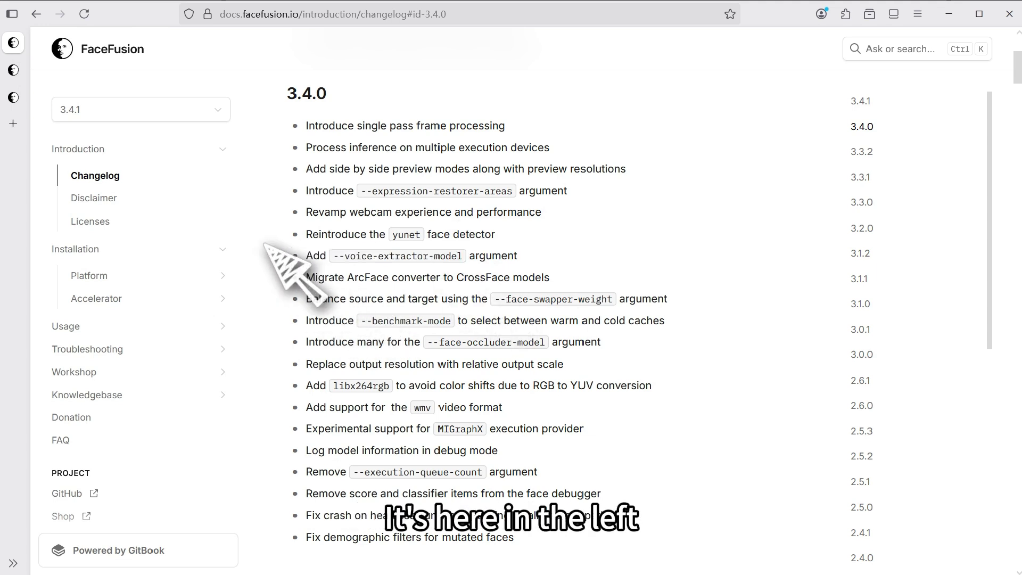
left_click(24, 100)
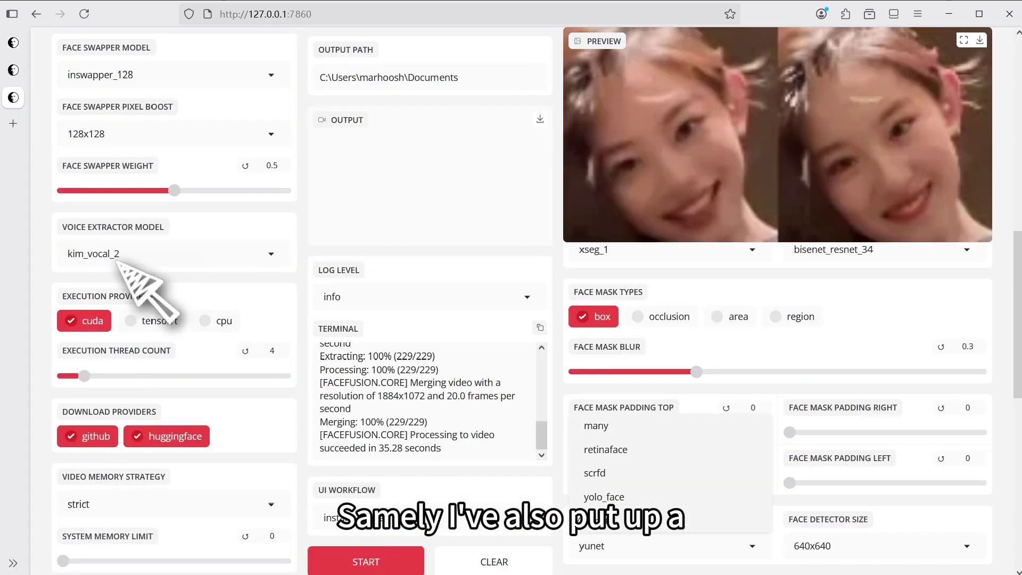
scroll(118, 262, "up", 2)
left_click_drag(61, 309, 194, 319)
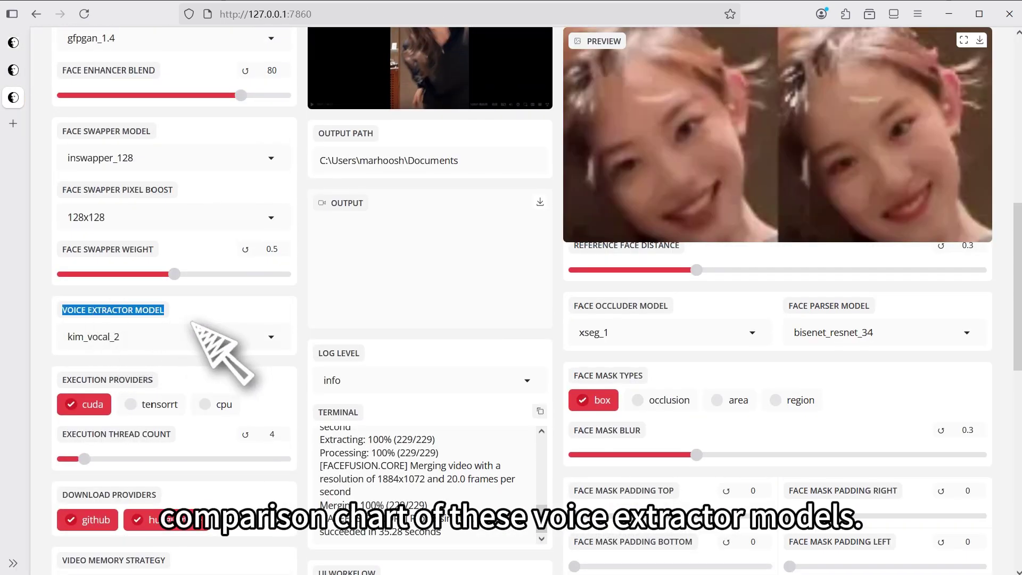
left_click(210, 336)
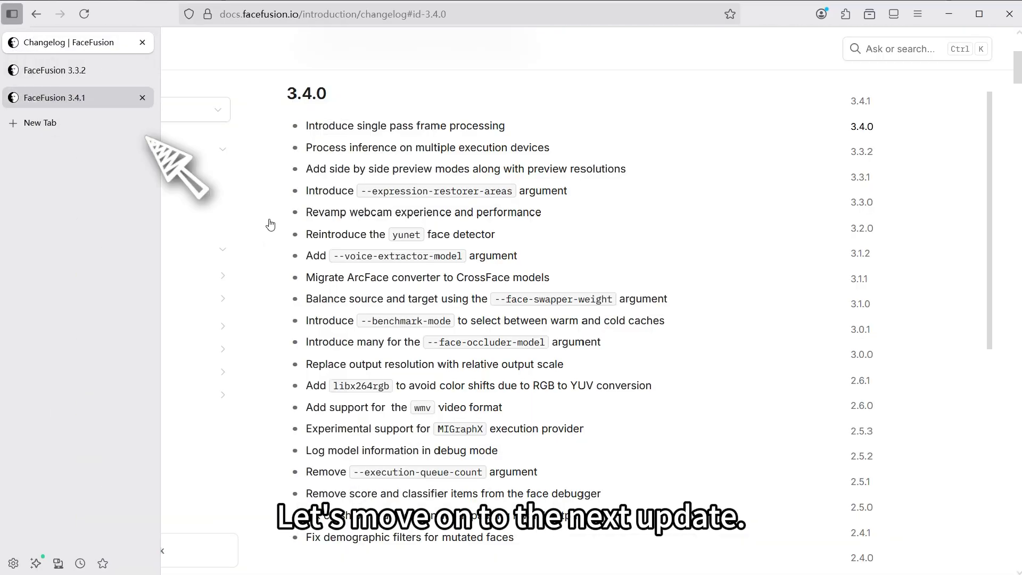
- Highlight the ArcFace to CrossFace migration and --face-swapper-weight changelog lines
left_click_drag(308, 278, 533, 299)
left_click(575, 268)
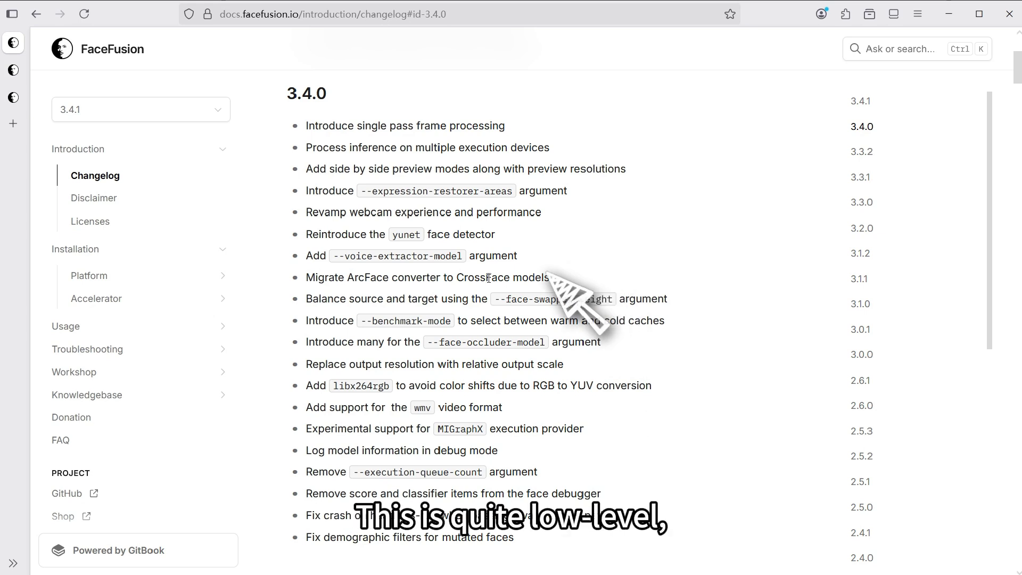
left_click_drag(307, 278, 551, 278)
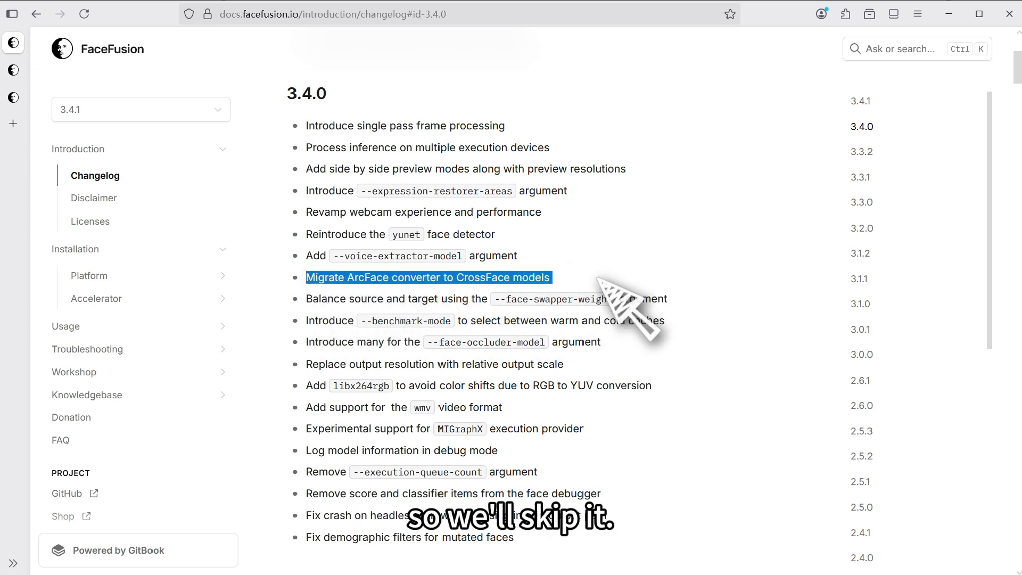
left_click(491, 301)
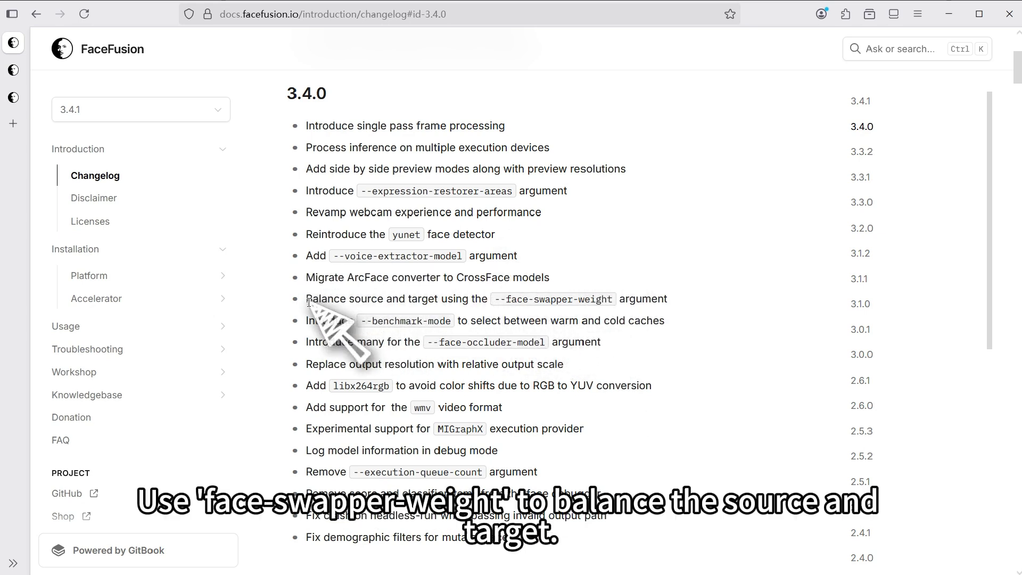
left_click_drag(307, 298, 668, 289)
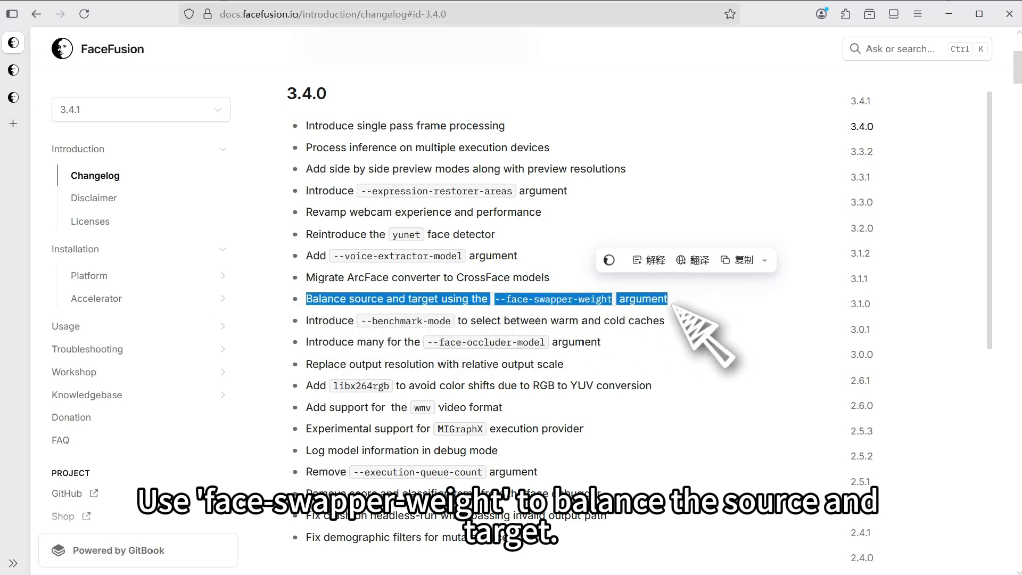
left_click(684, 304)
- Try Face Swapper Weight at 1 and 0 in the 3.4.1 UI, then leave it at 0.5
left_click(13, 98)
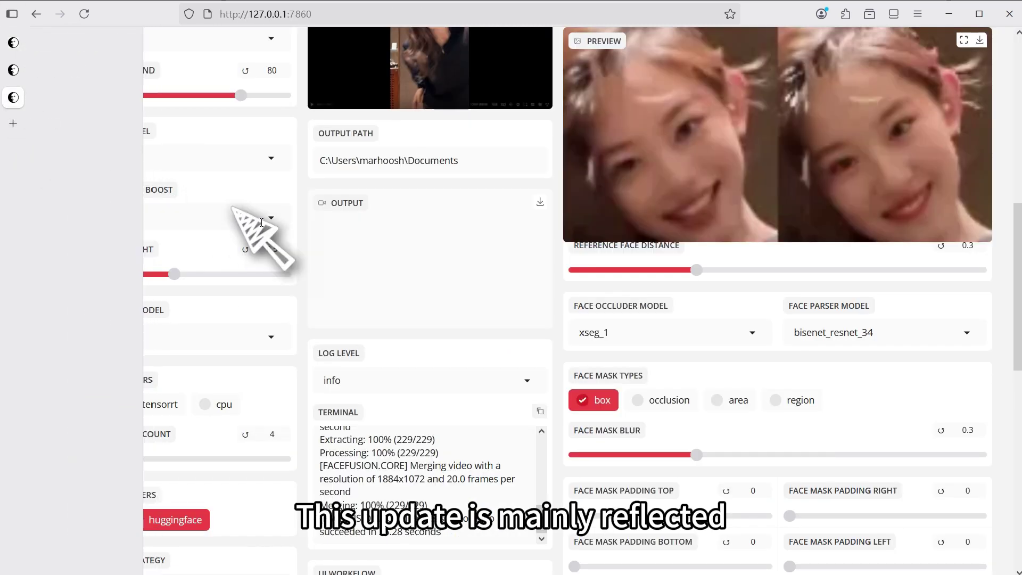
scroll(298, 256, "up", 6)
scroll(277, 314, "up", 3)
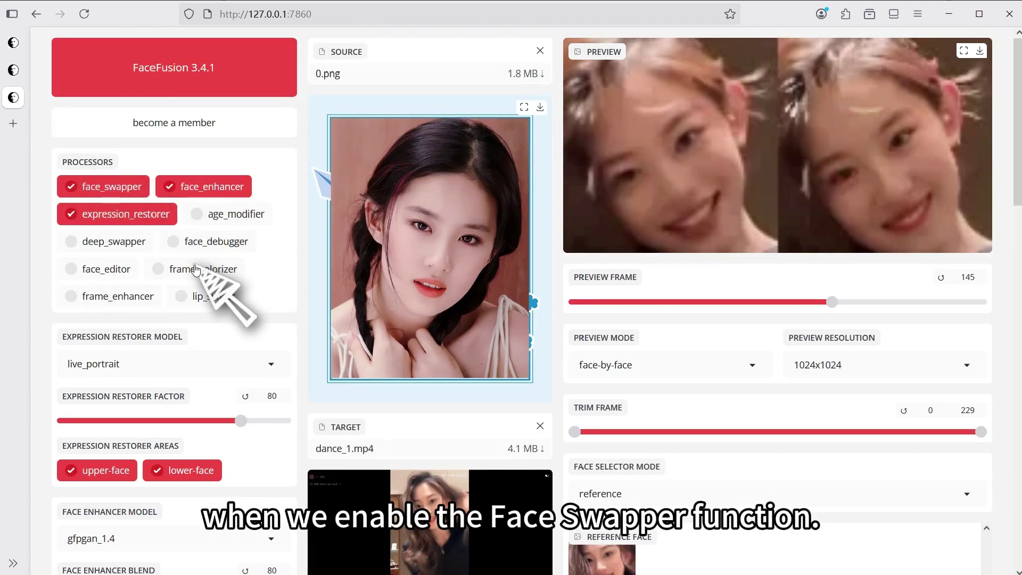
scroll(232, 298, "down", 3)
scroll(222, 317, "down", 5)
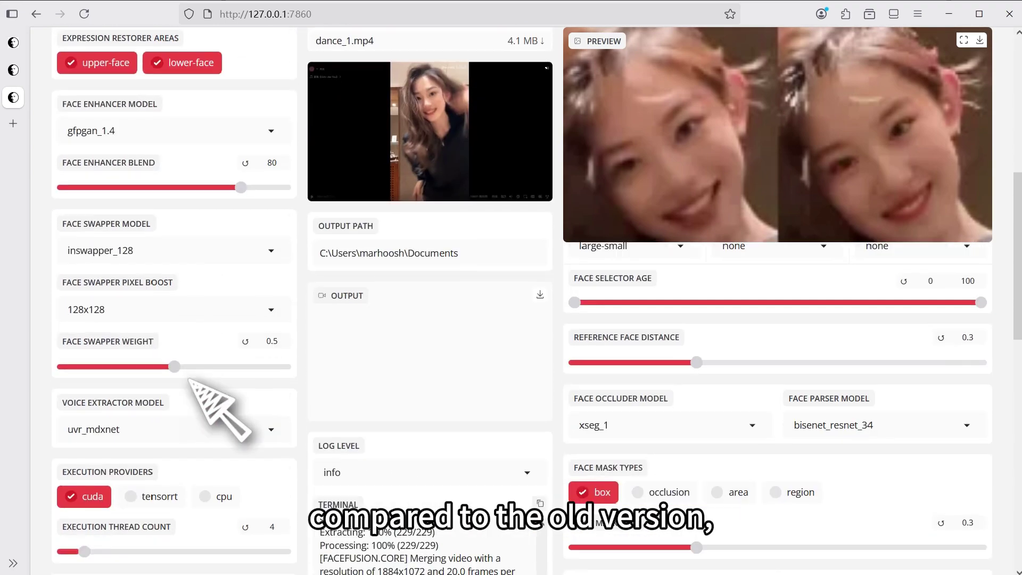
left_click_drag(57, 333, 176, 330)
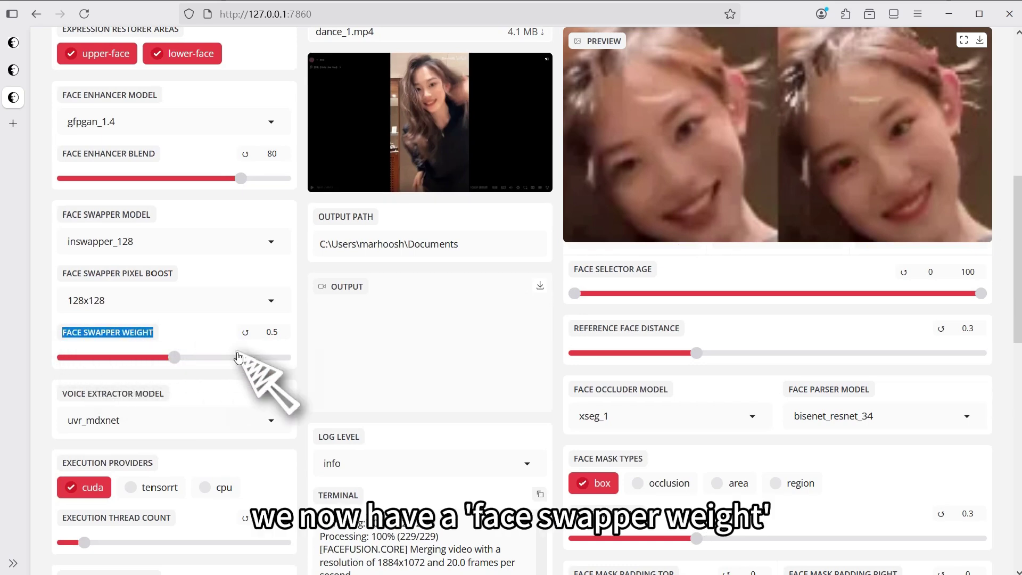
left_click(203, 335)
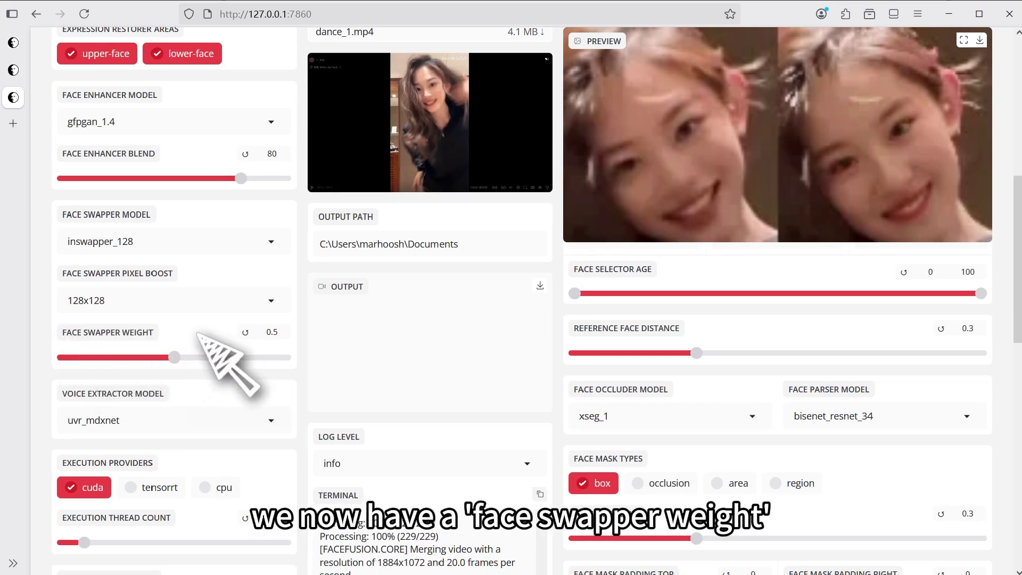
left_click(285, 357)
scroll(306, 379, "up", 2)
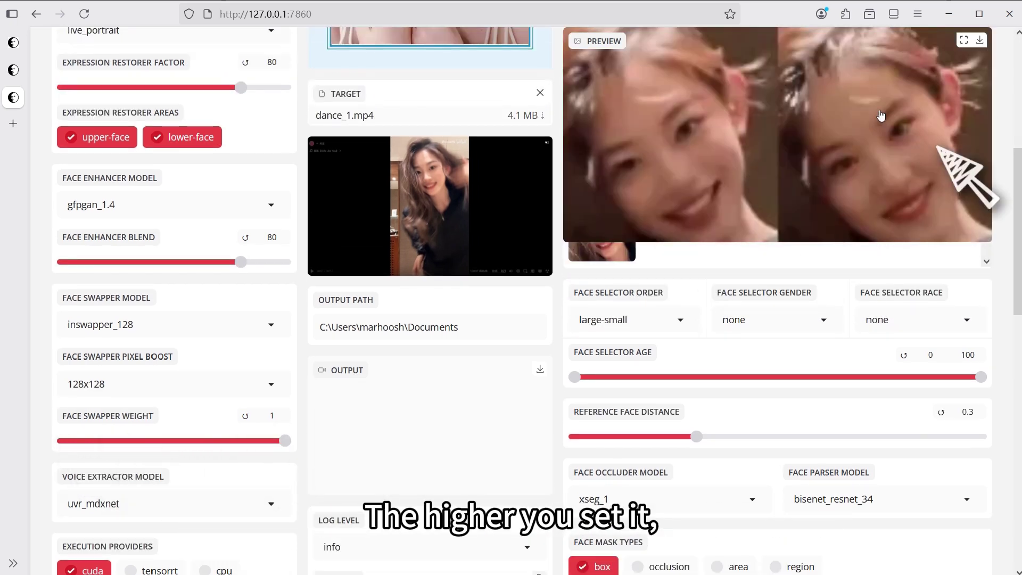
left_click(64, 446)
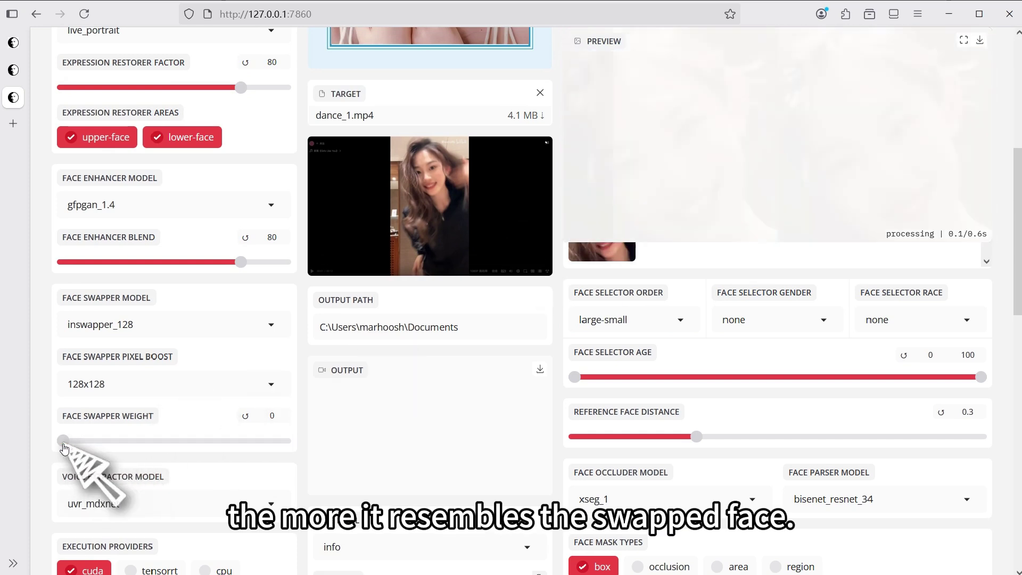
left_click(175, 442)
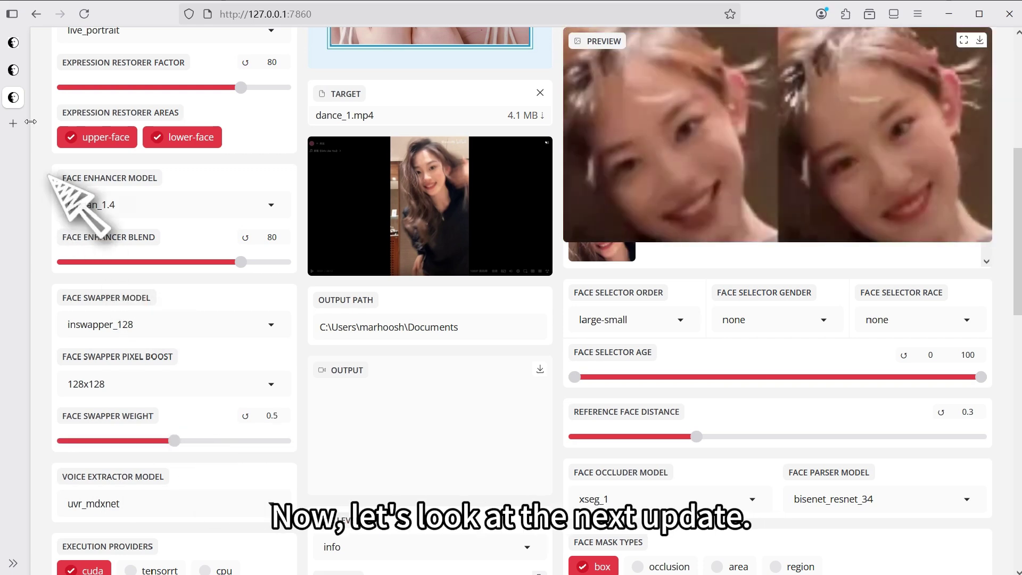
- Back in the 3.4.0 changelog, highlight the --face-occluder-model item after briefly marking --benchmark-mode
left_click(21, 47)
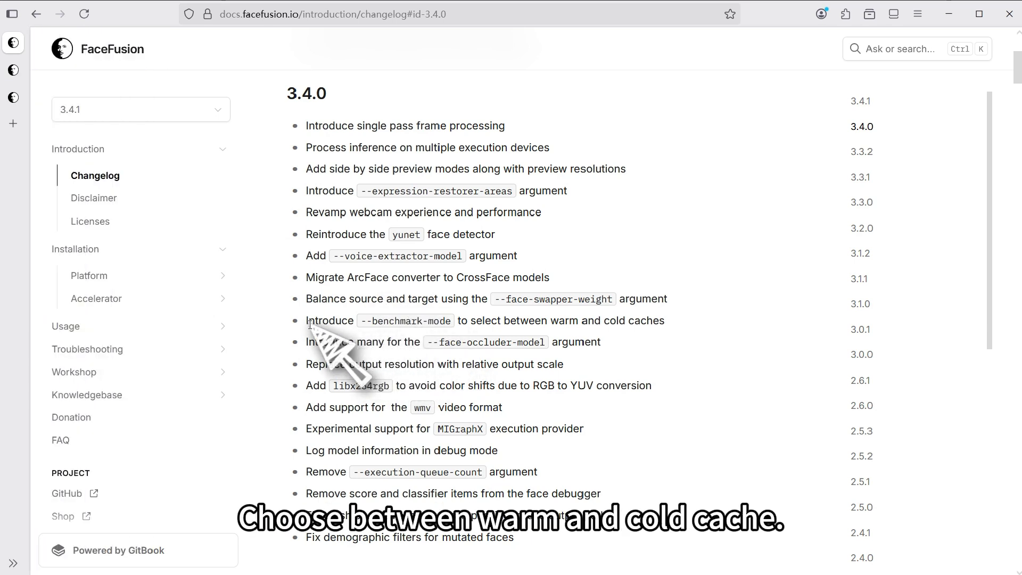
left_click_drag(307, 321, 675, 323)
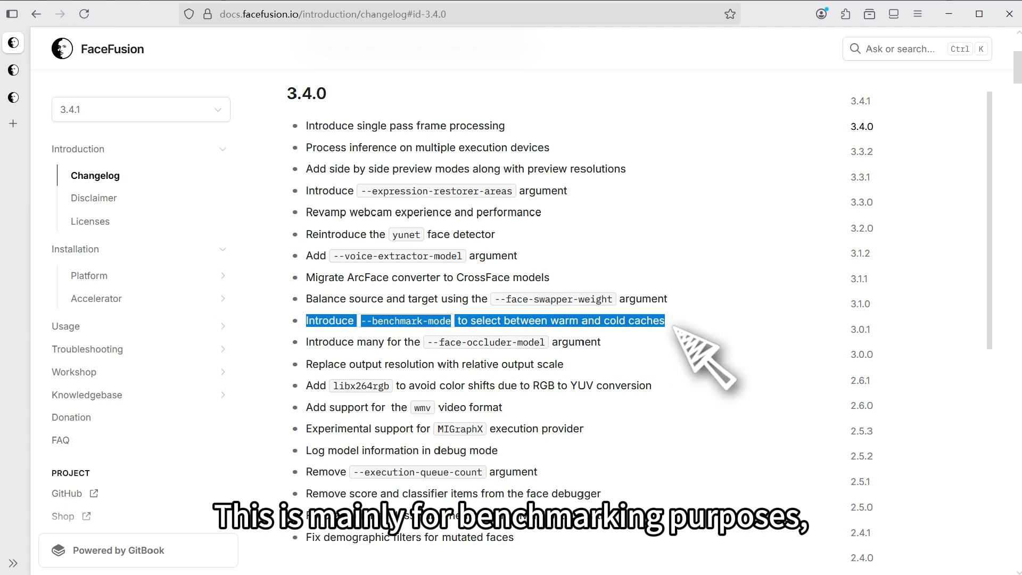
left_click(674, 326)
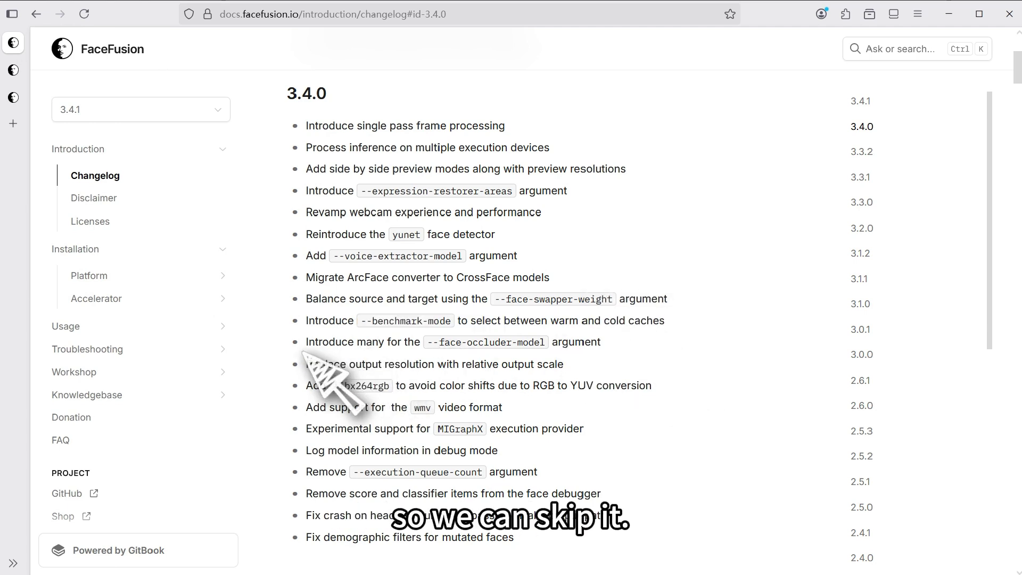
left_click_drag(307, 342, 604, 344)
- In the 3.4.1 UI, cycle Face Occluder Model through many, xseg_1, xseg_2 and xseg_3, ending on many
left_click(16, 100)
scroll(612, 372, "down", 2)
left_click(650, 416)
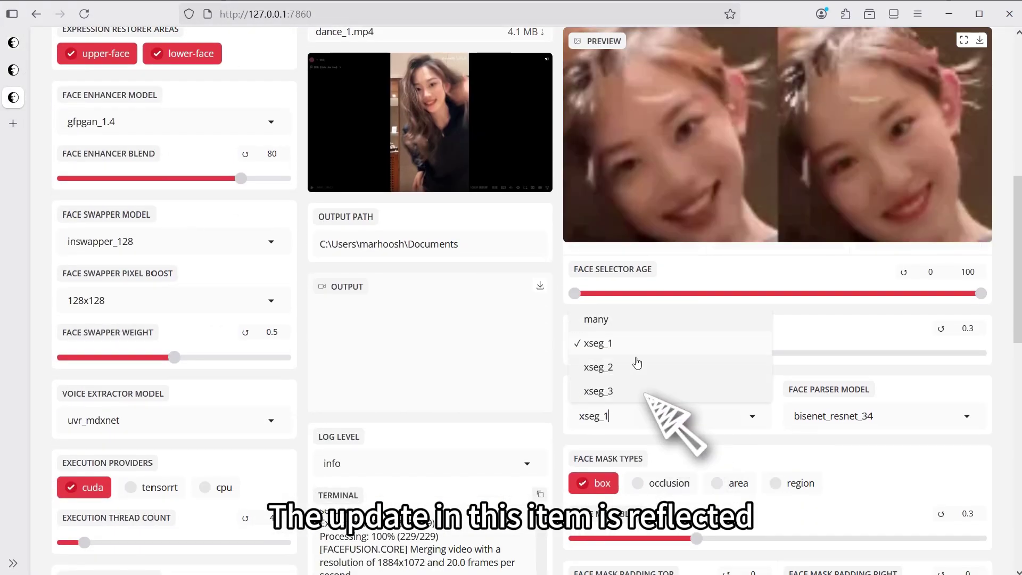
left_click(629, 320)
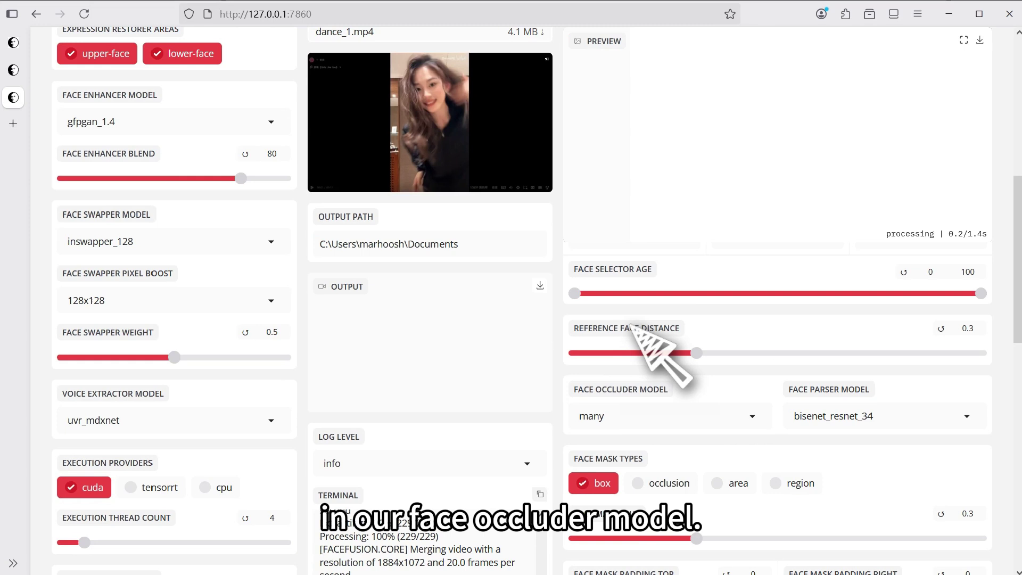
left_click(593, 417)
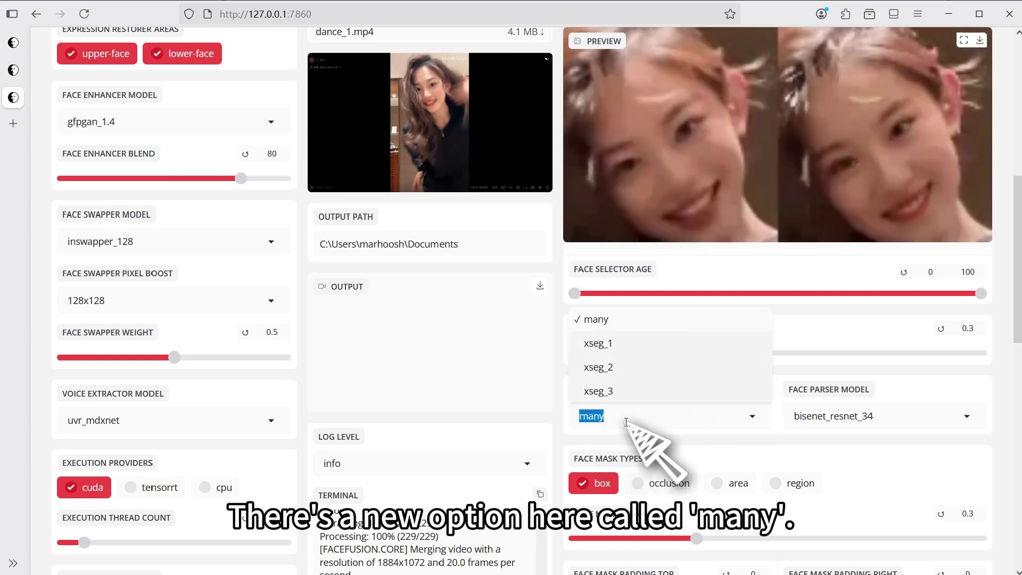
left_click(626, 346)
left_click(644, 414)
left_click(620, 369)
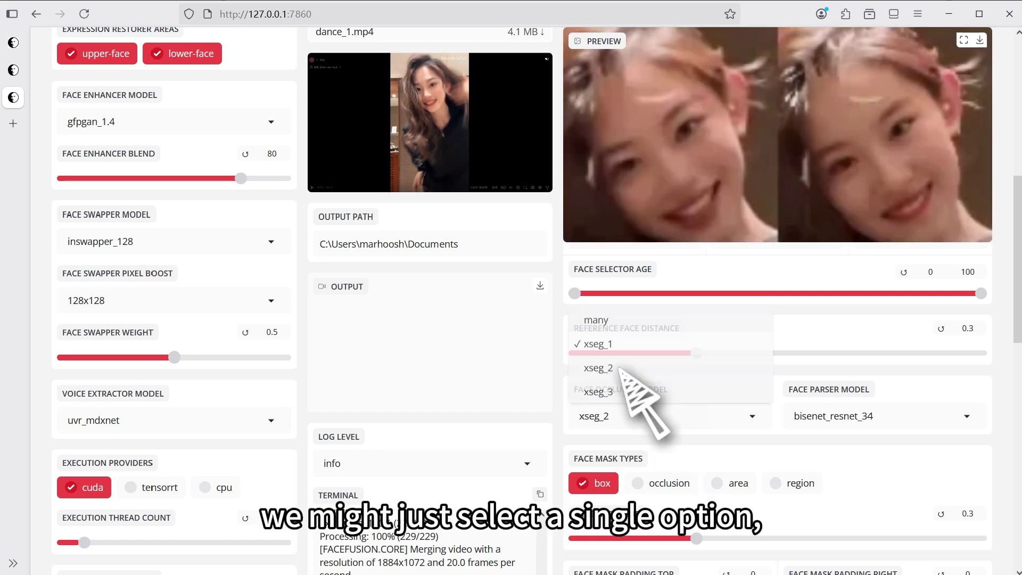
left_click(644, 418)
left_click(636, 393)
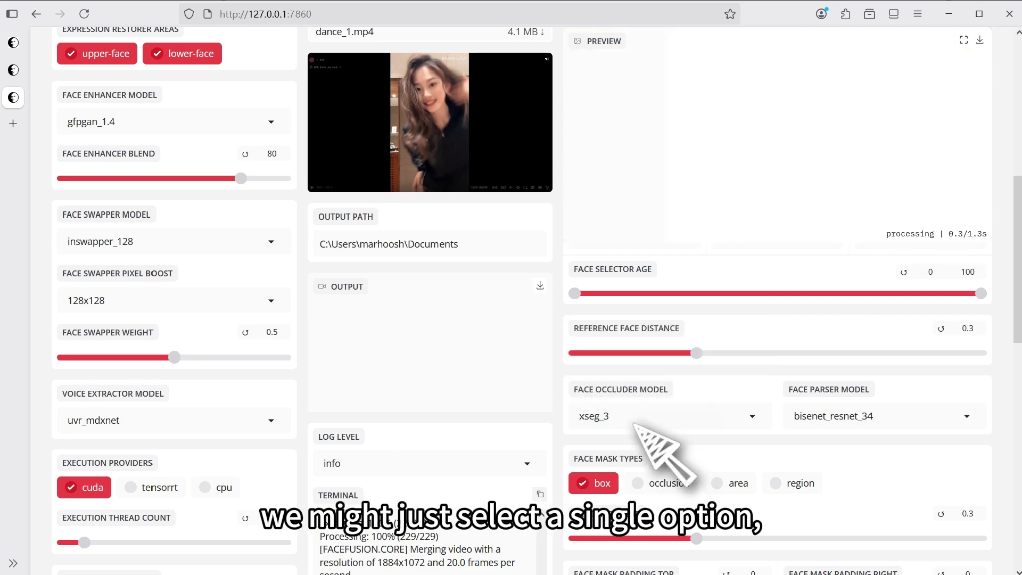
left_click(641, 420)
left_click(623, 320)
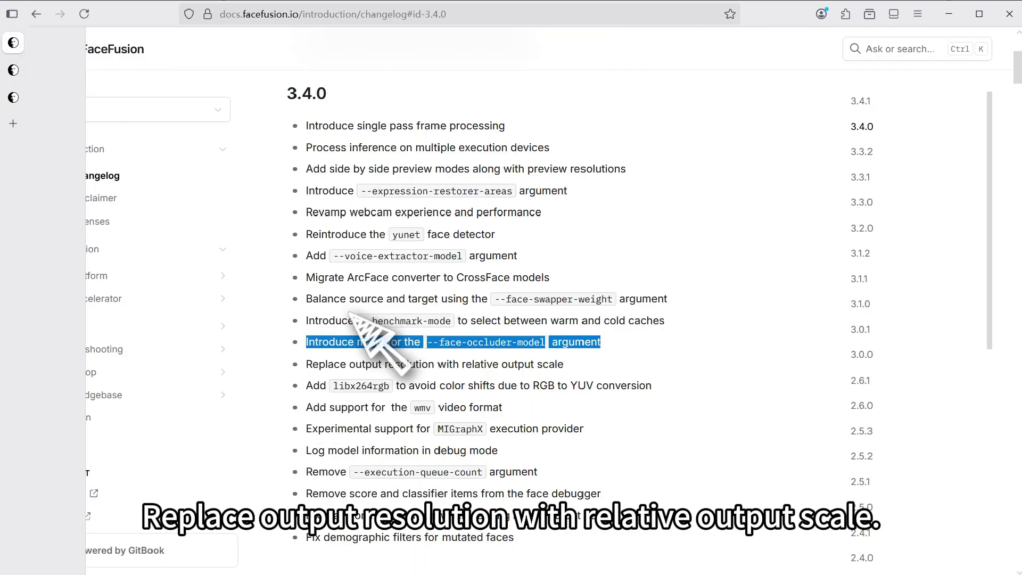
- Highlight the relative output scale changelog item and view the old 3.3.2 Output Video Resolution choices
left_click_drag(306, 364, 585, 358)
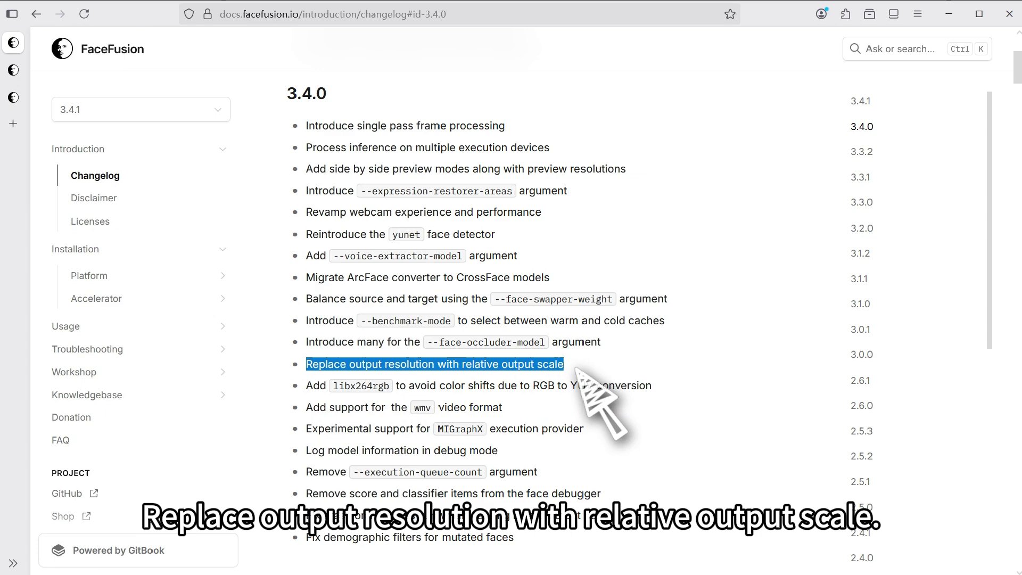
left_click(24, 72)
scroll(228, 337, "down", 3)
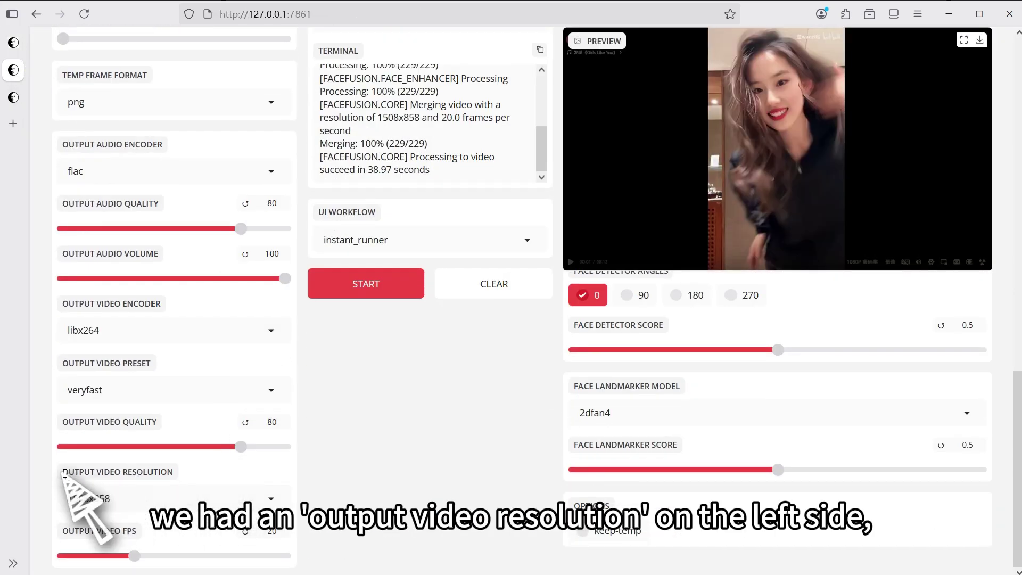
left_click(199, 499)
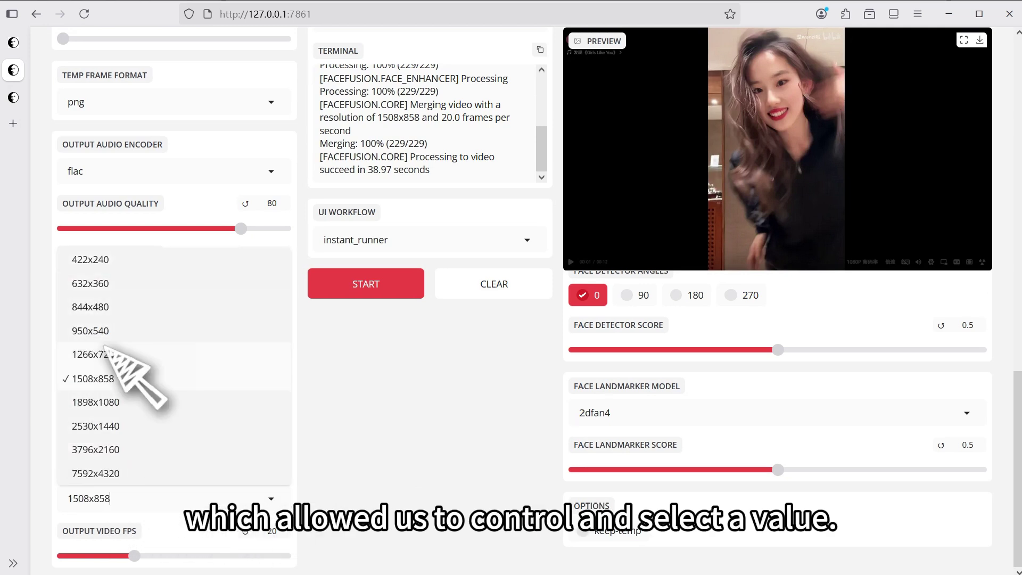
- In 3.4.1, try Output Video Scale values such as 3.25 and 4.5, settling on 2
left_click(21, 97)
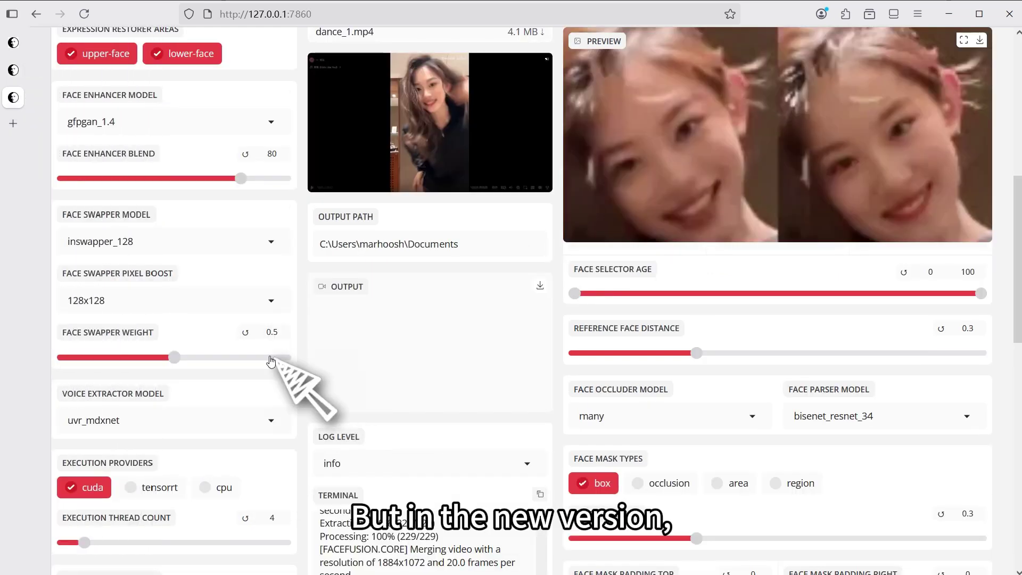
scroll(269, 362, "down", 15)
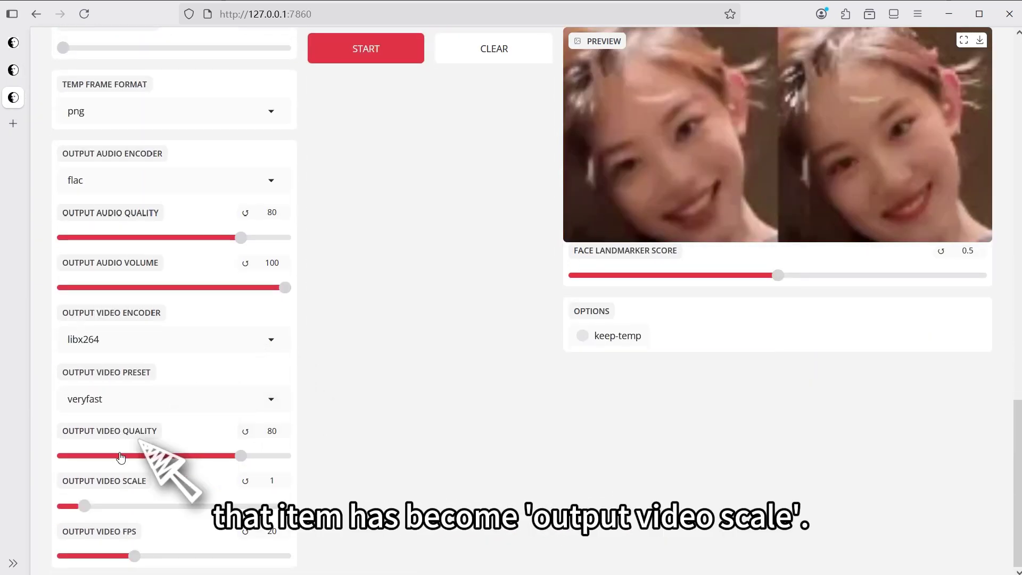
left_click_drag(62, 484, 160, 485)
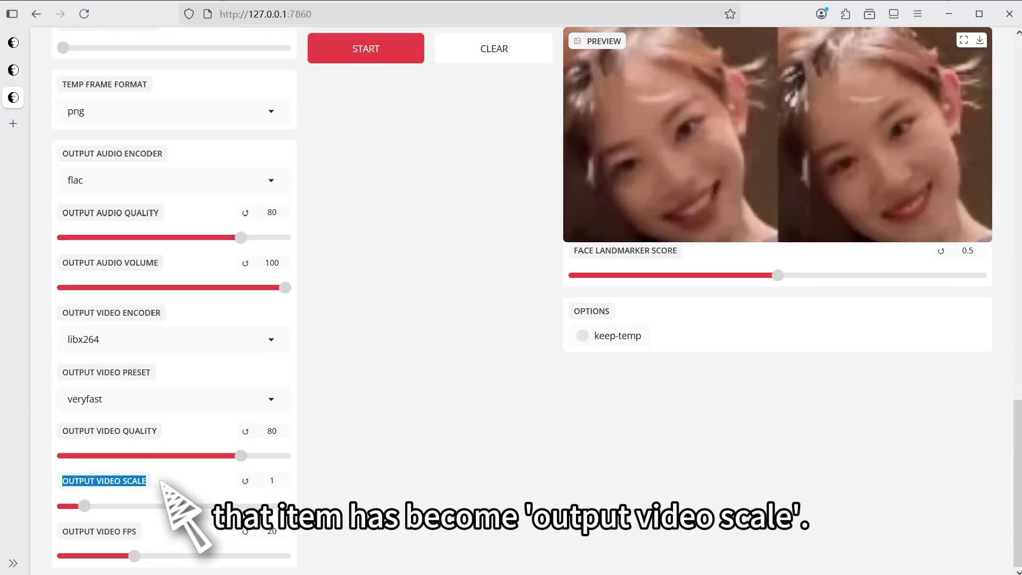
left_click(113, 505)
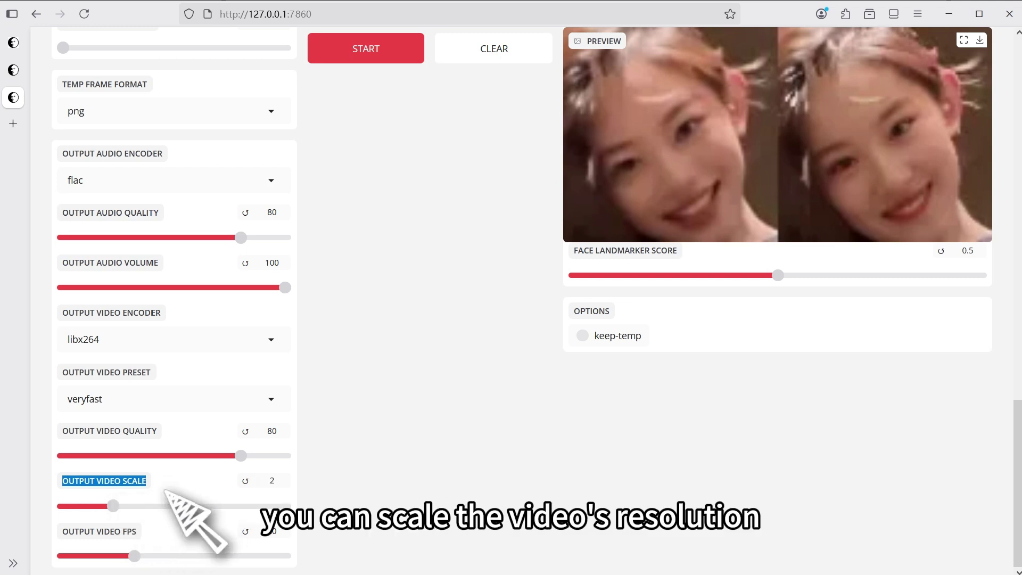
left_click(134, 505)
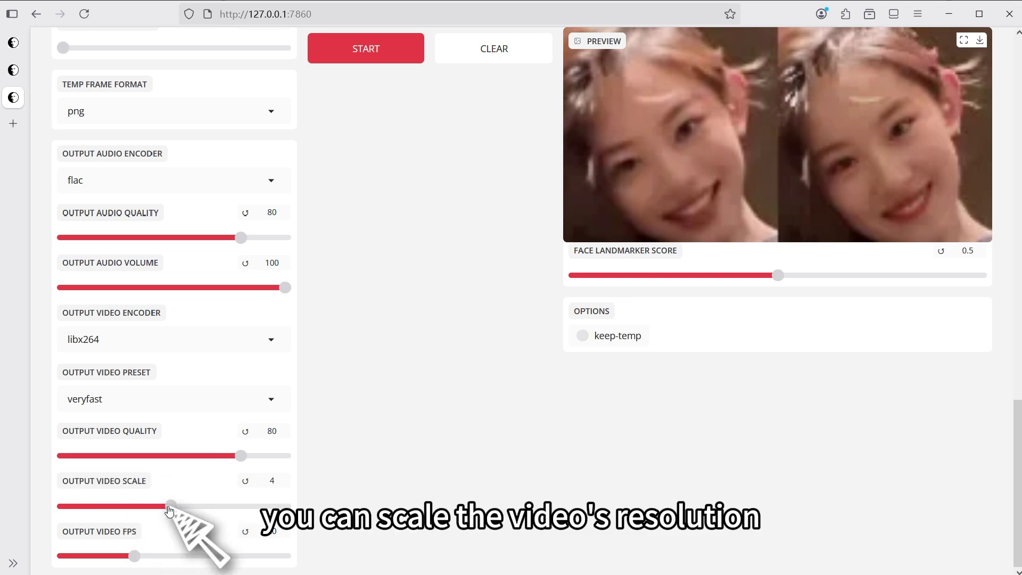
left_click(149, 505)
left_click_drag(173, 511, 298, 482)
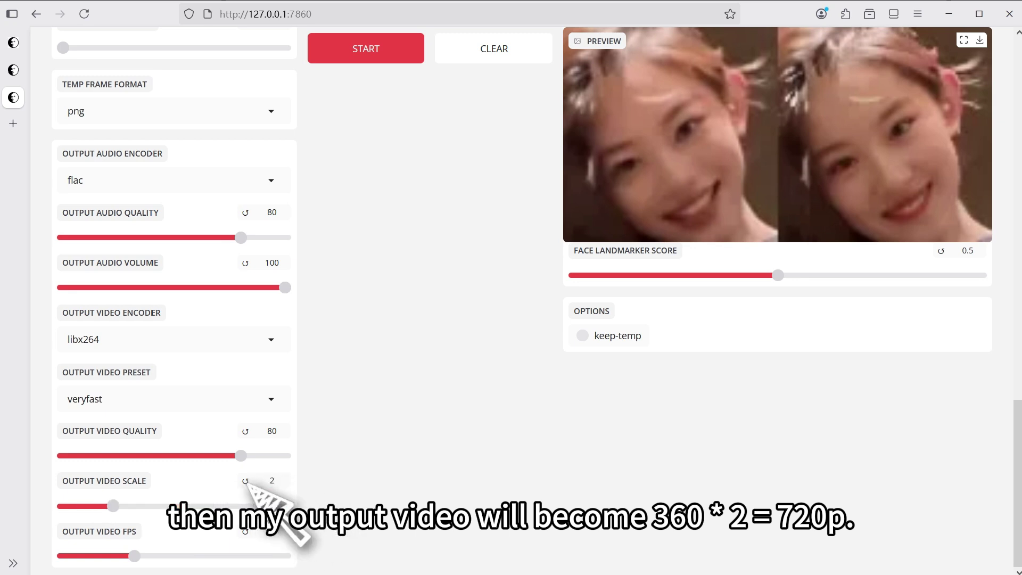
left_click(274, 481)
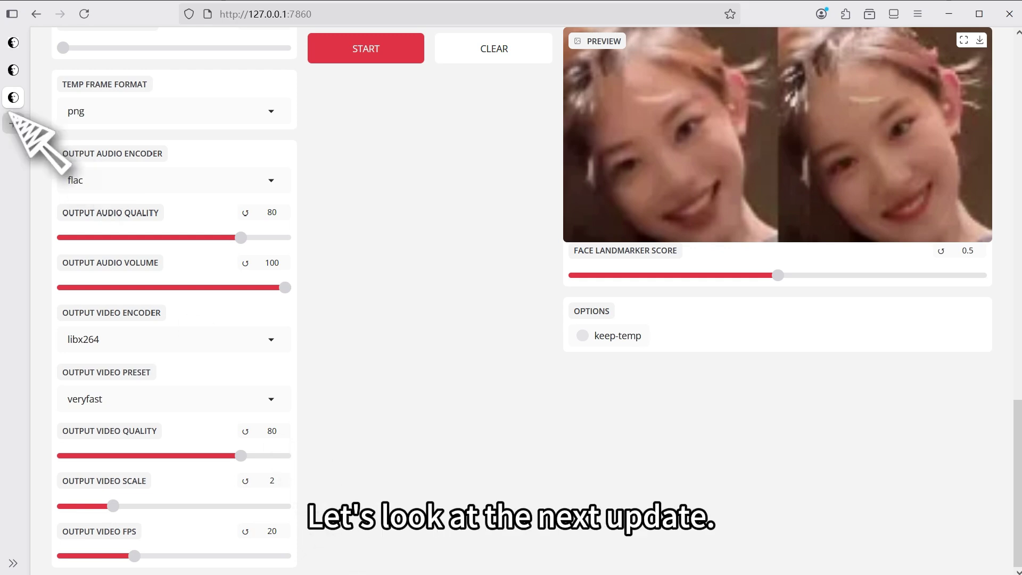
- Return to the changelog and highlight the libx264rgb encoder item
left_click(21, 43)
left_click(310, 388)
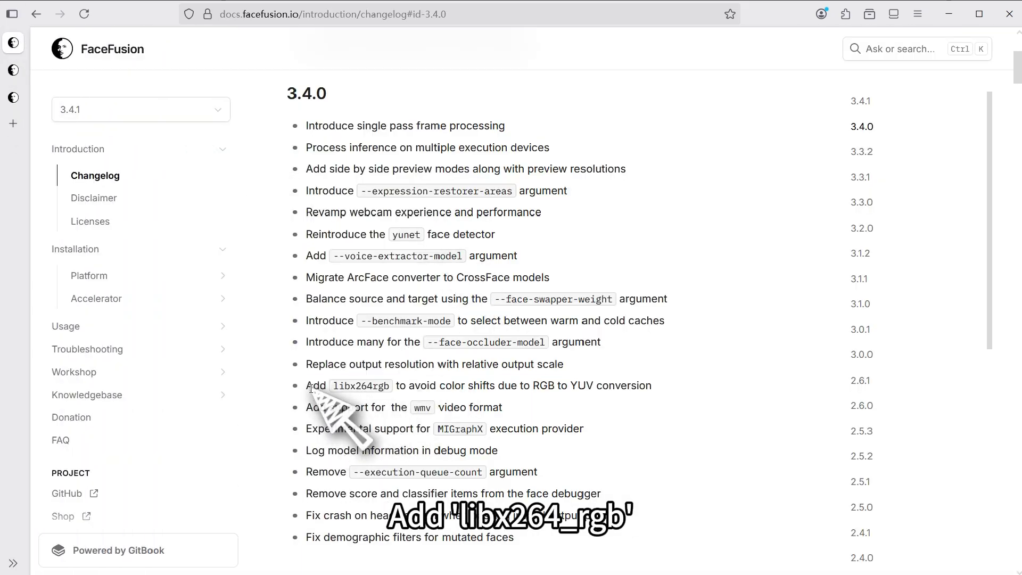
left_click_drag(310, 387, 656, 392)
left_click(596, 403)
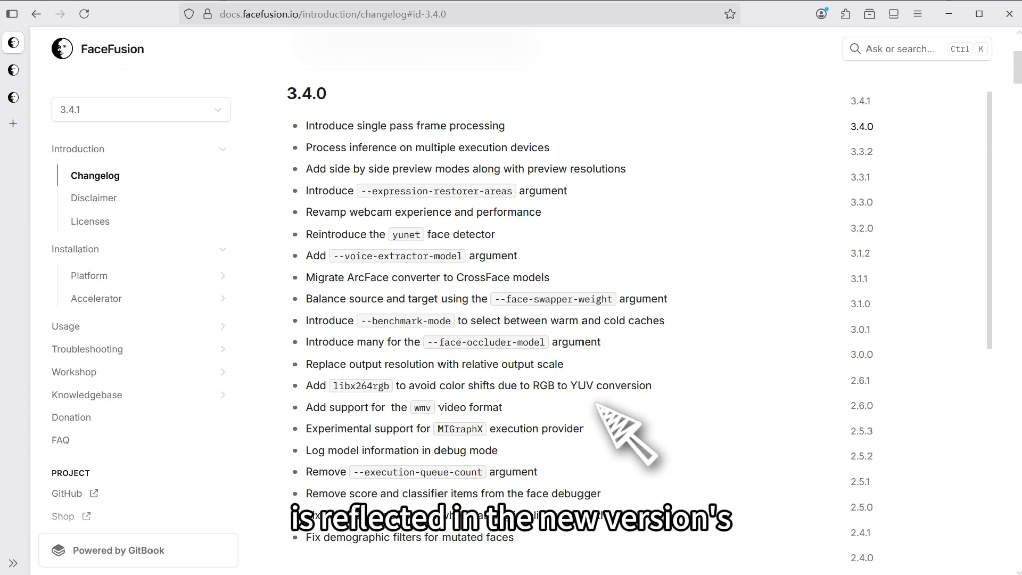
- Set the 3.4.1 Output Video Encoder to libx264rgb, then go back to the changelog
left_click(13, 98)
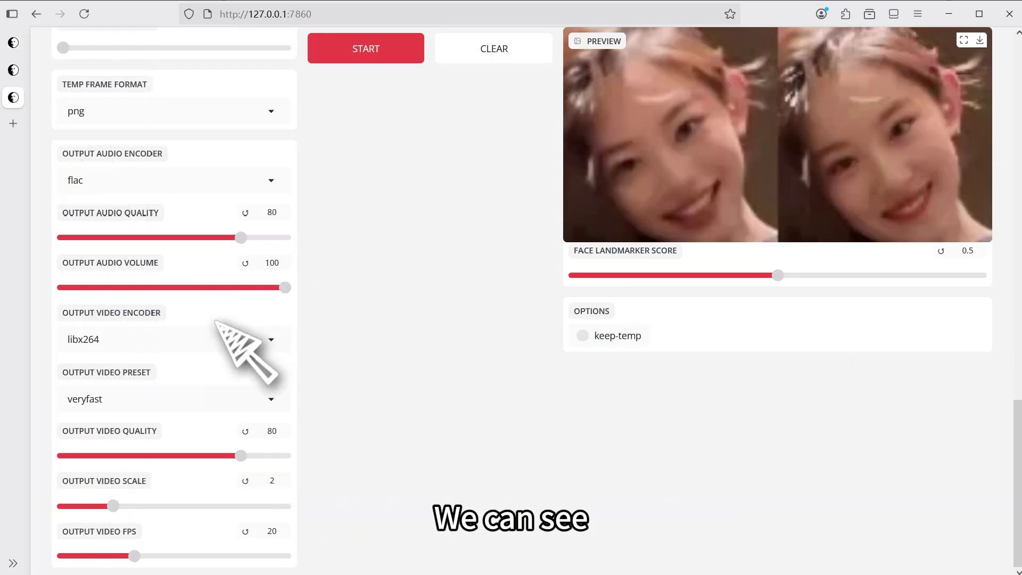
left_click(210, 335)
left_click(136, 106)
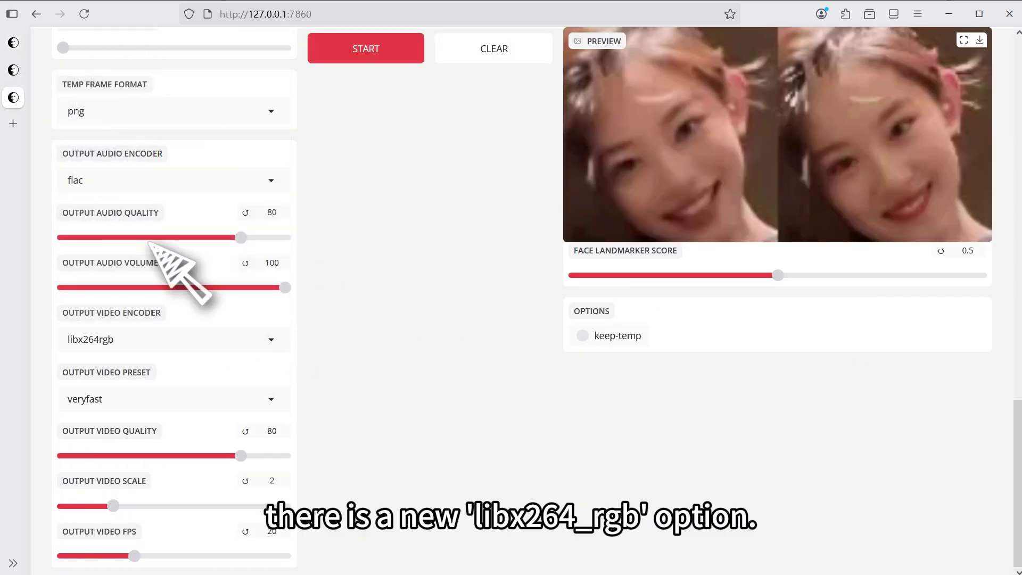
left_click_drag(157, 342, 64, 340)
left_click(16, 41)
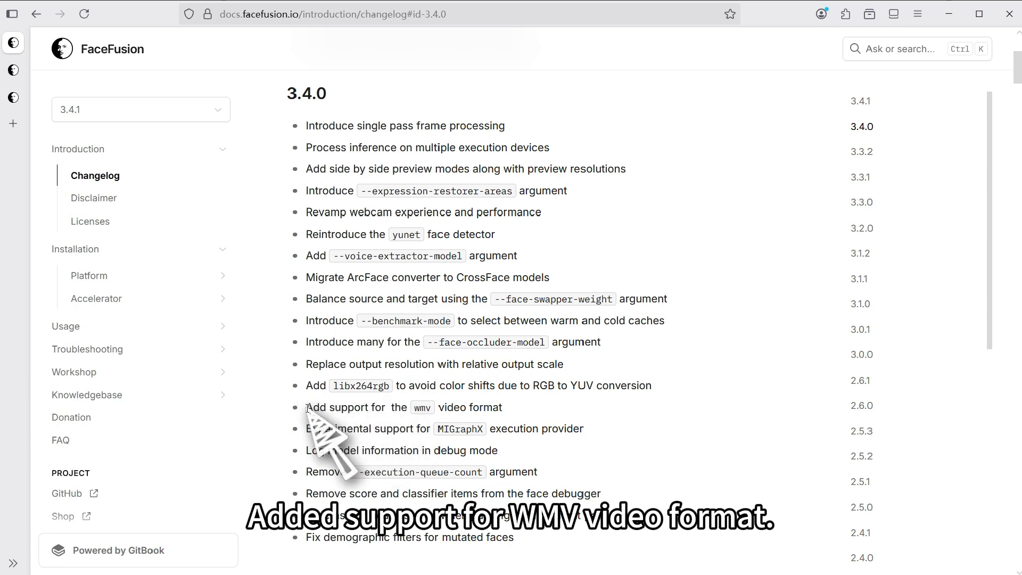
- Highlight the wmv video format and MIGraphX execution provider changelog entries
left_click_drag(305, 407, 502, 409)
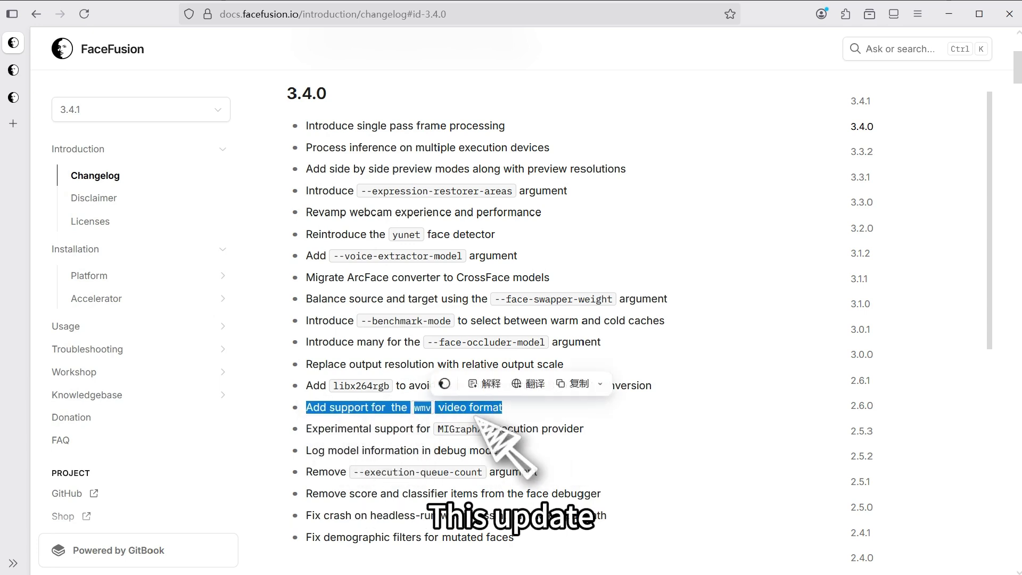
left_click(367, 420)
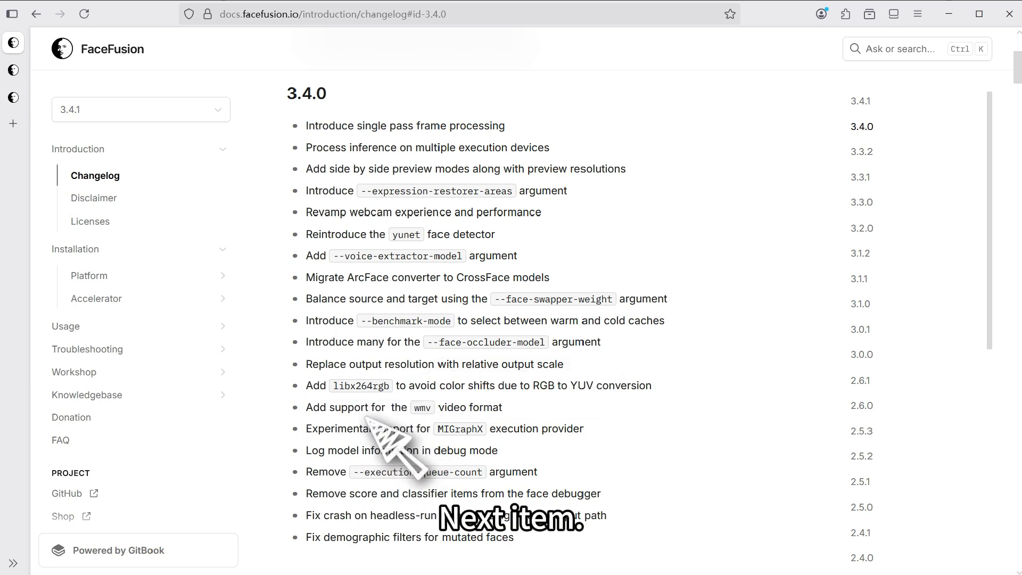
left_click_drag(308, 432, 557, 436)
left_click(496, 446)
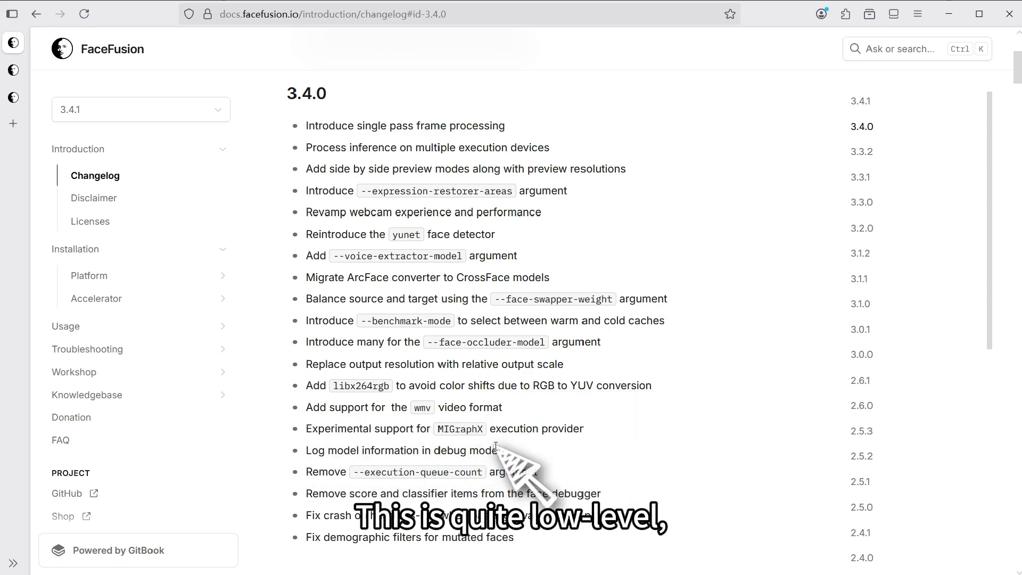
- Further down, highlight the debug-mode model logging and --execution-queue-count removal entries
scroll(497, 446, "down", 2)
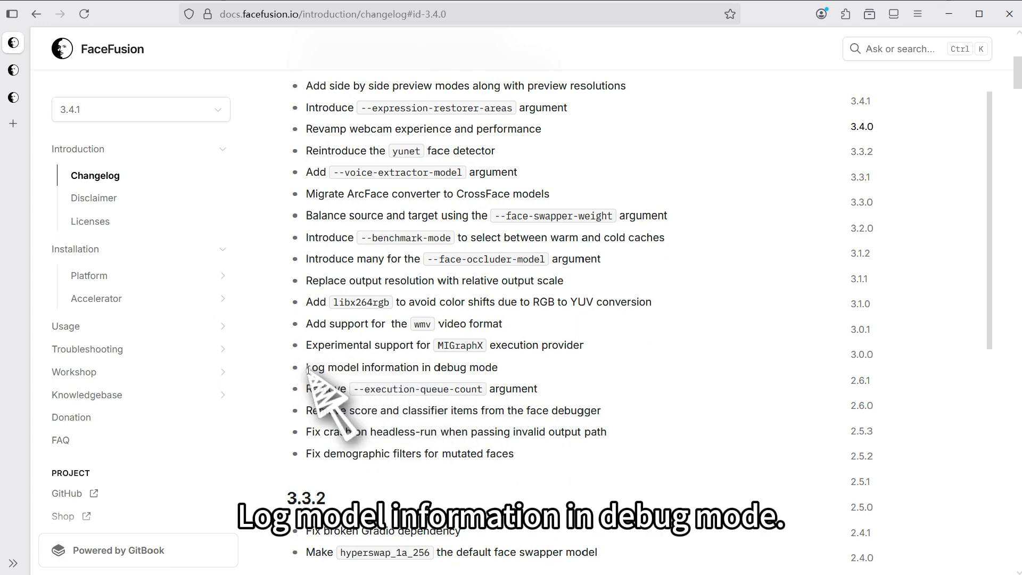
left_click_drag(312, 368, 506, 367)
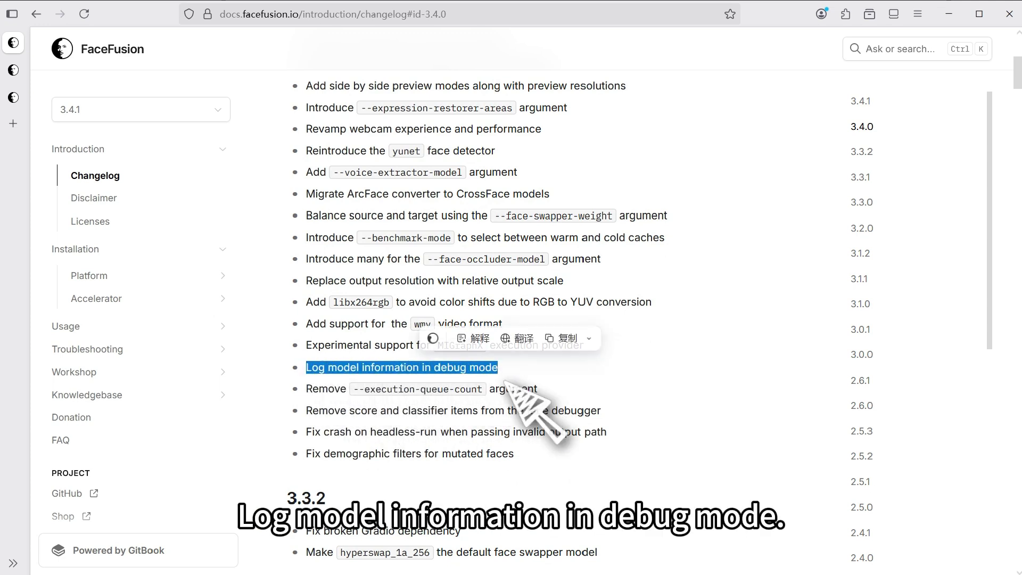
left_click(455, 386)
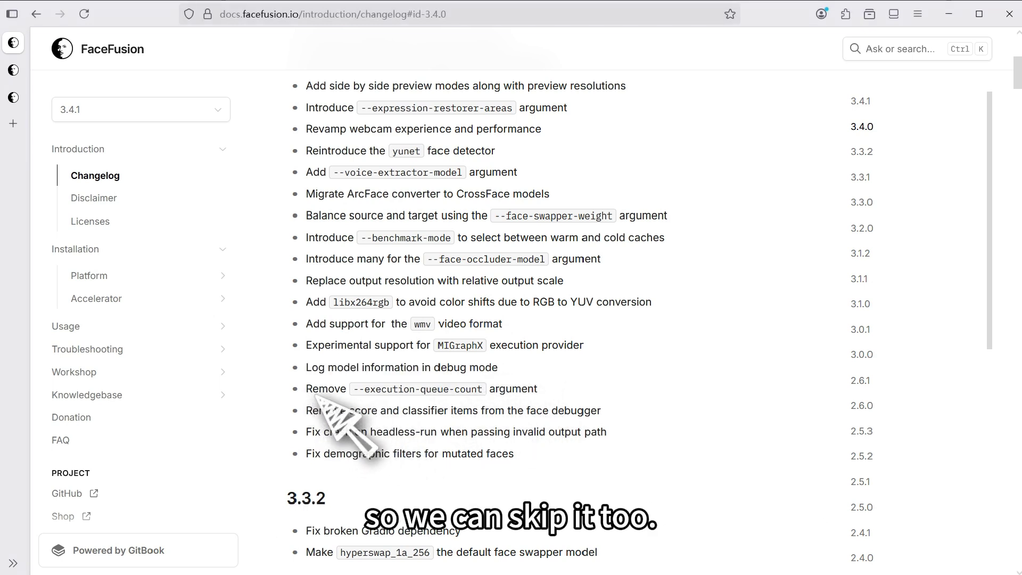
left_click_drag(307, 393, 543, 395)
- In the 3.3.2 UI, close the resolution list and mark the Execution Thread Count and Execution Queue Count labels
left_click(544, 396)
left_click(14, 69)
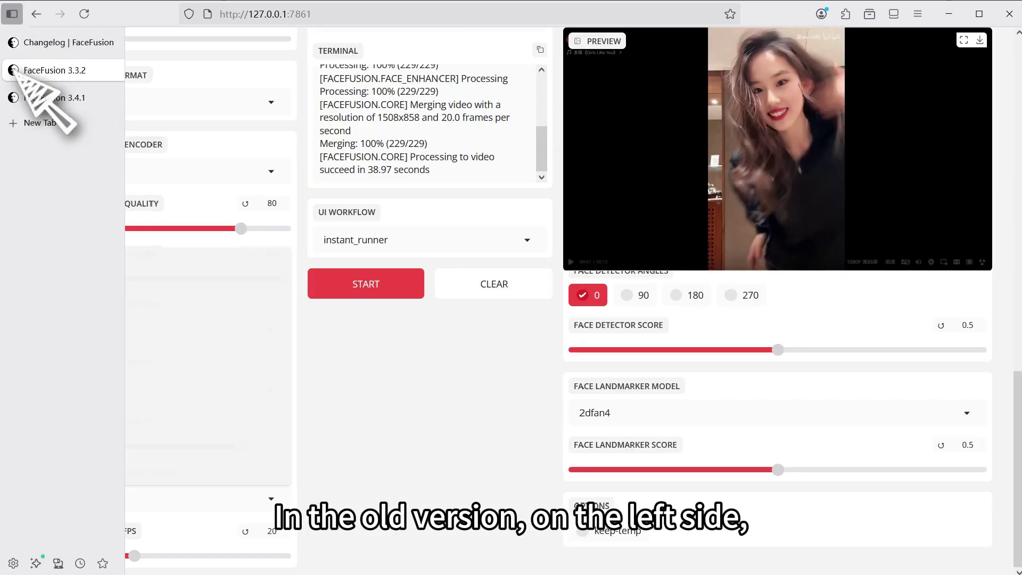
left_click(314, 351)
scroll(186, 340, "up", 9)
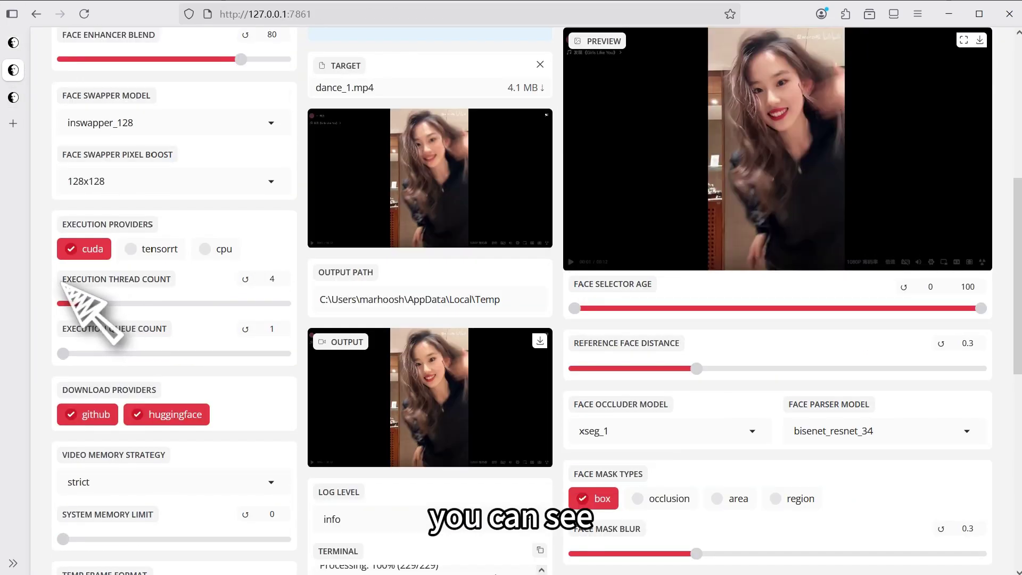
left_click_drag(59, 280, 191, 280)
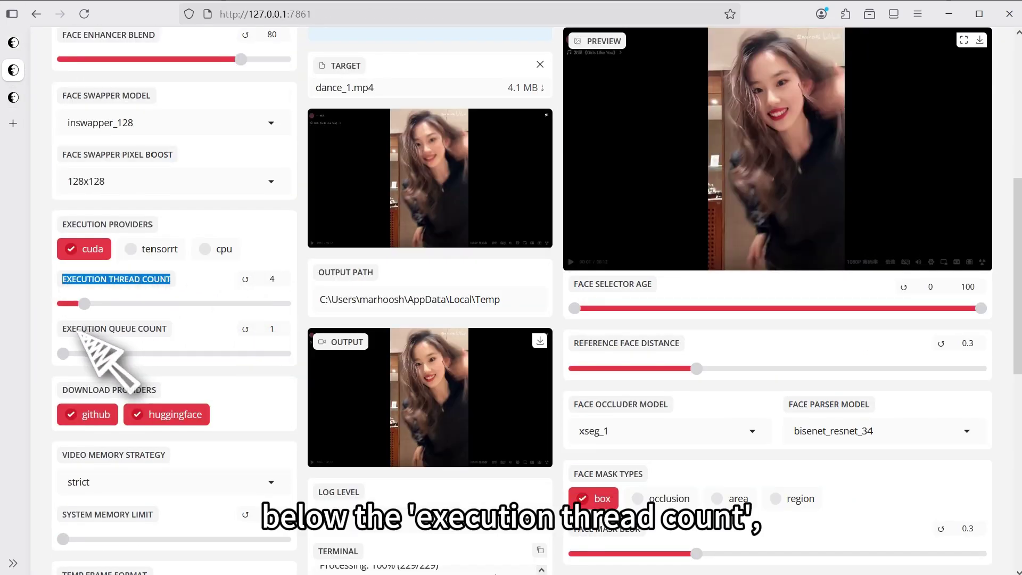
left_click(62, 331)
left_click_drag(63, 331, 196, 329)
left_click(226, 335)
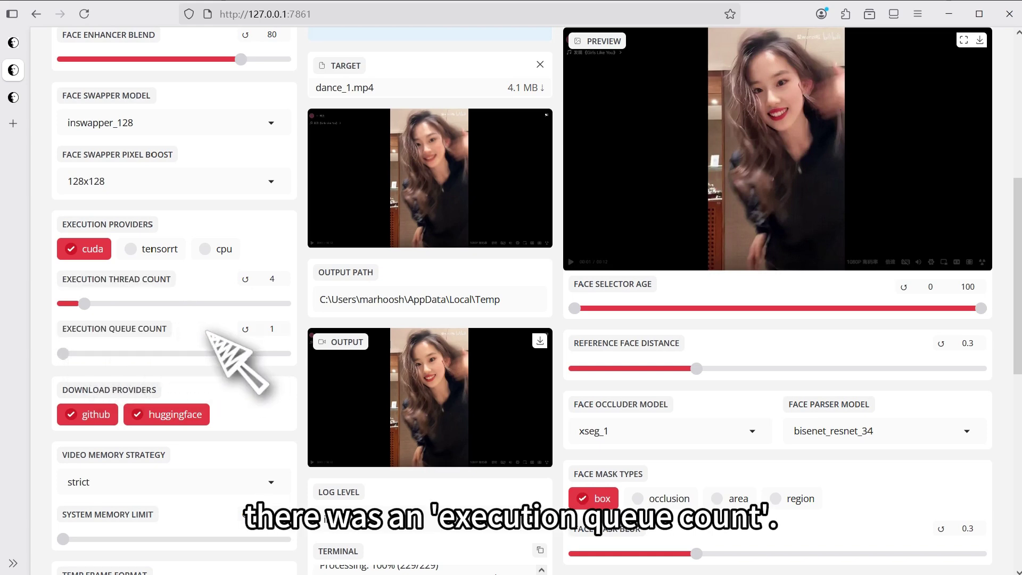
- In the 3.4.1 UI, mark the Execution Thread Count label, where no queue count setting remains
left_click(16, 97)
scroll(342, 277, "up", 10)
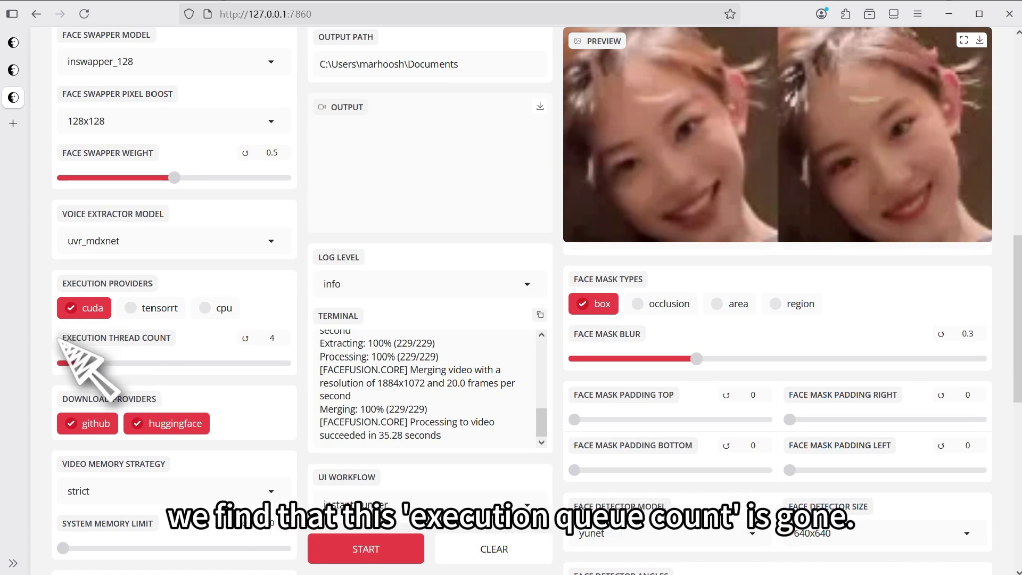
left_click_drag(62, 337, 201, 339)
left_click(146, 353)
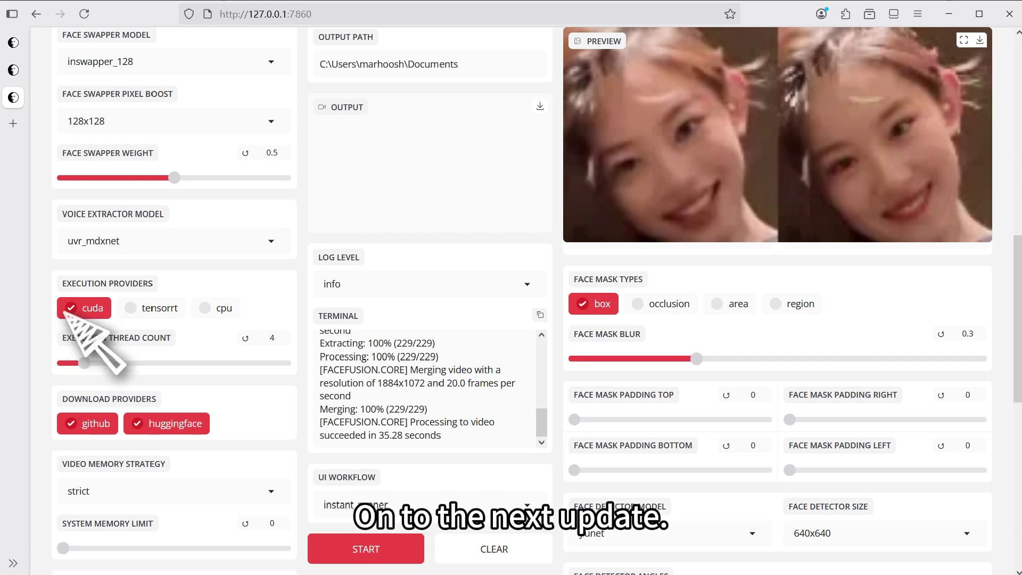
- In the changelog, highlight the face debugger items removal entry
left_click(32, 42)
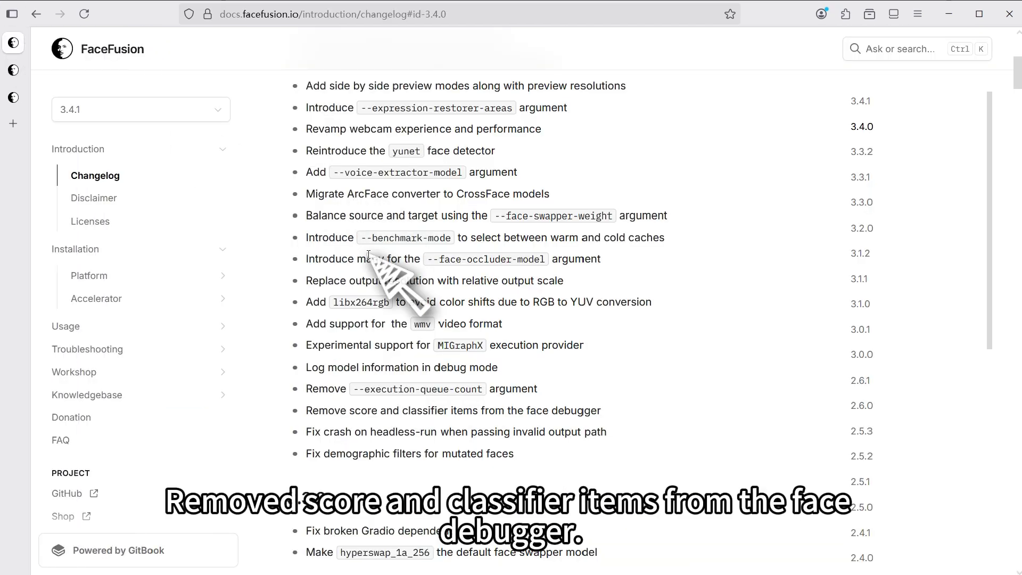
left_click_drag(306, 412, 435, 412)
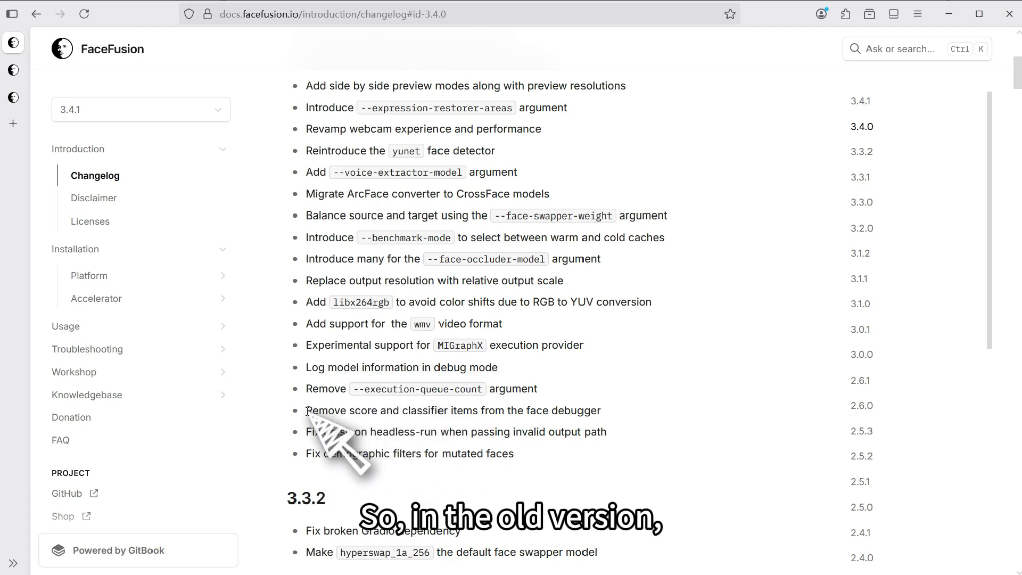
left_click_drag(308, 410, 601, 412)
- Enable the face_debugger processor in the 3.3.2 UI and view its debugger items
left_click(14, 71)
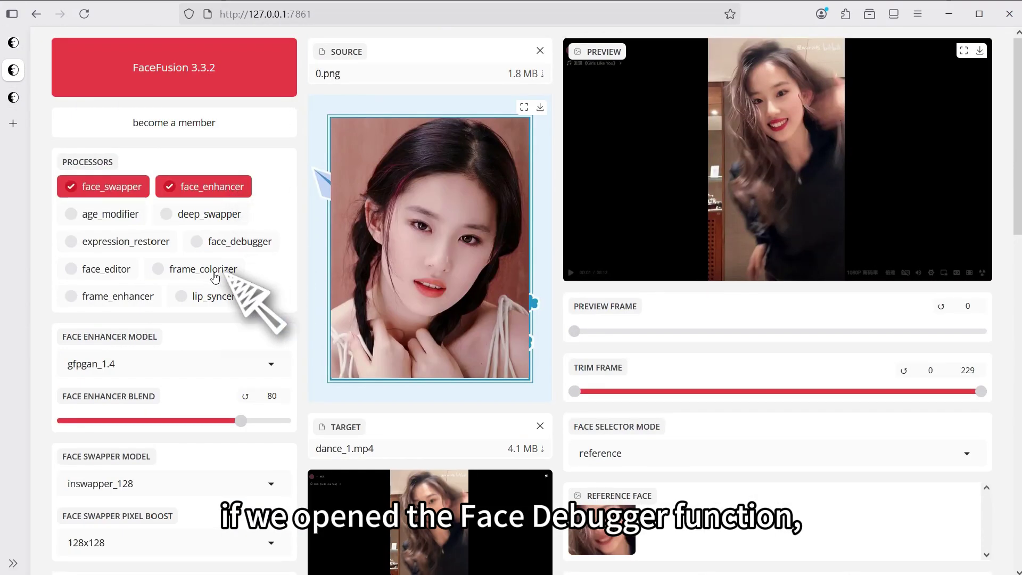
left_click(234, 242)
scroll(308, 285, "down", 3)
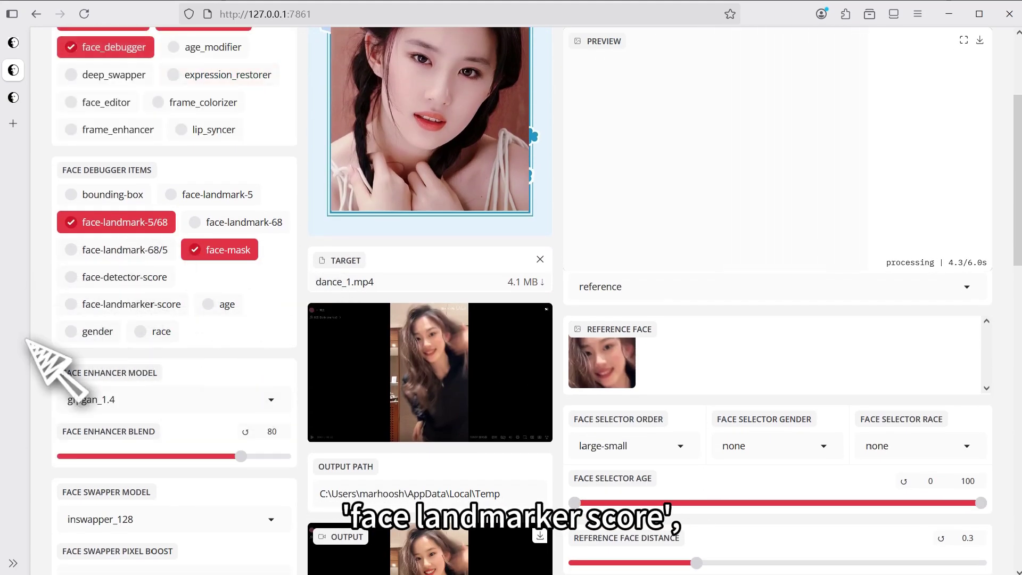
mouse_move(75, 248)
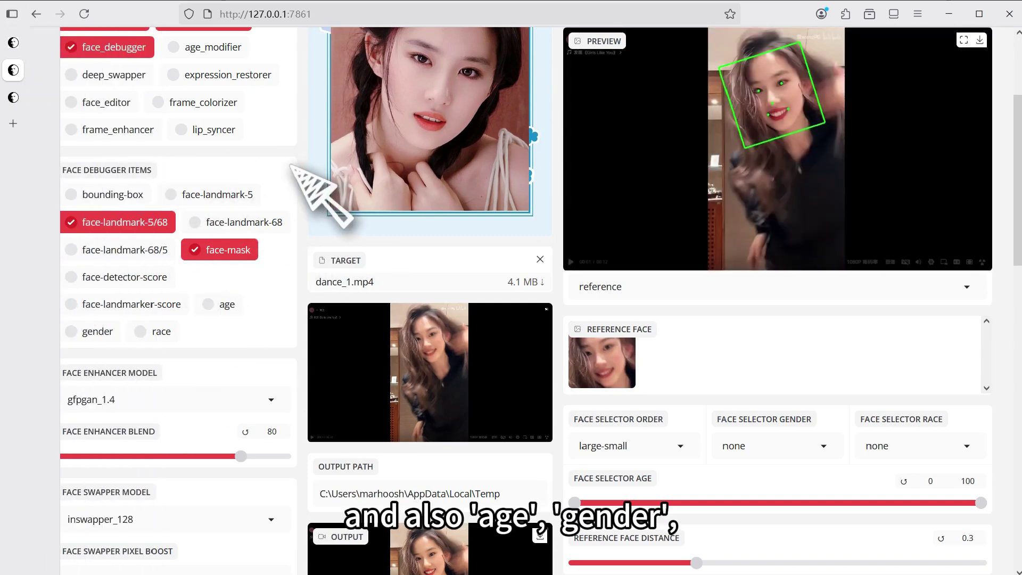
- Enable face_debugger in the 3.4.1 UI and scroll to its reduced item list and landmark preview
left_click(16, 98)
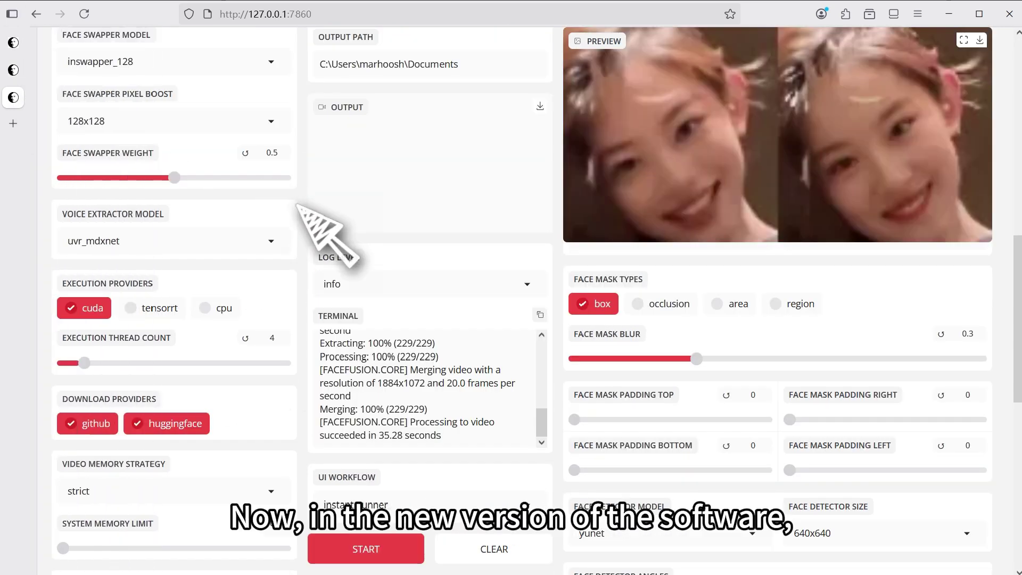
scroll(303, 210, "up", 10)
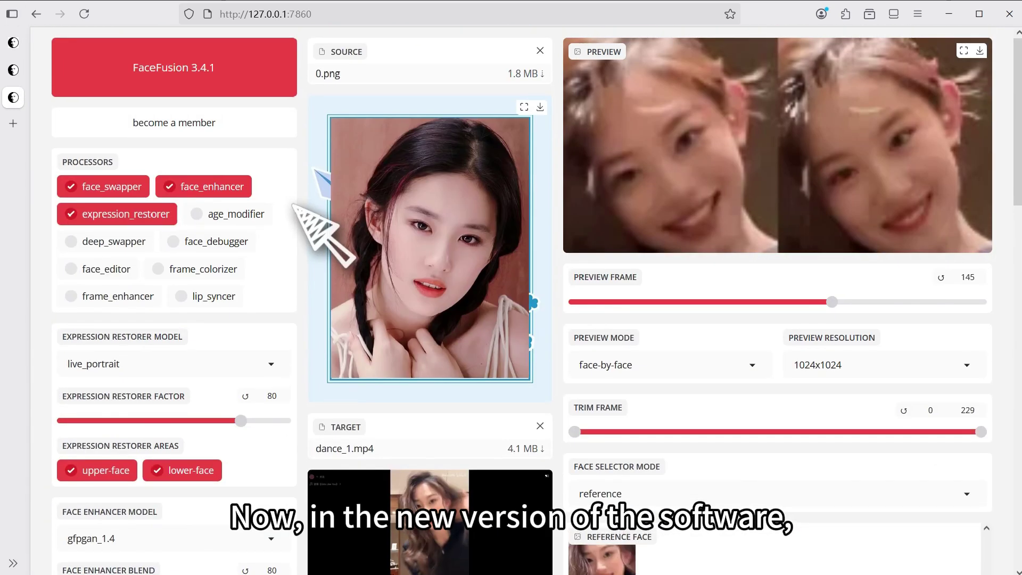
left_click(230, 242)
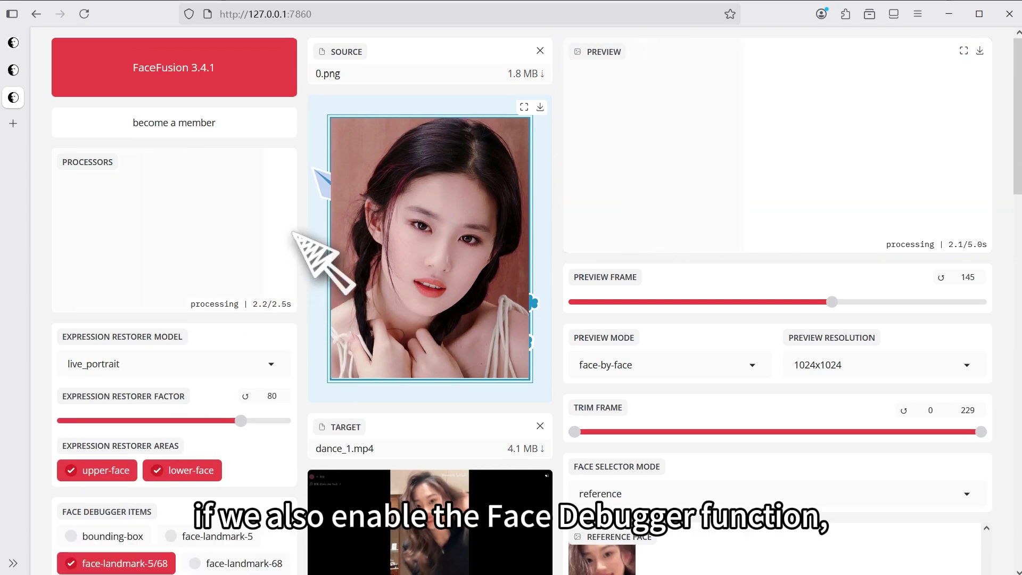
scroll(301, 230, "down", 3)
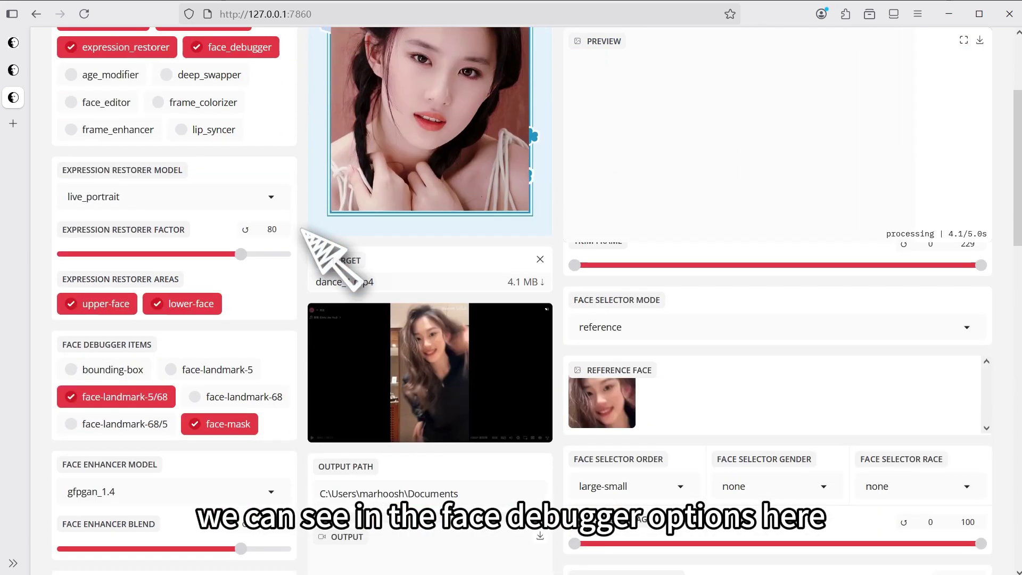
scroll(287, 240, "down", 2)
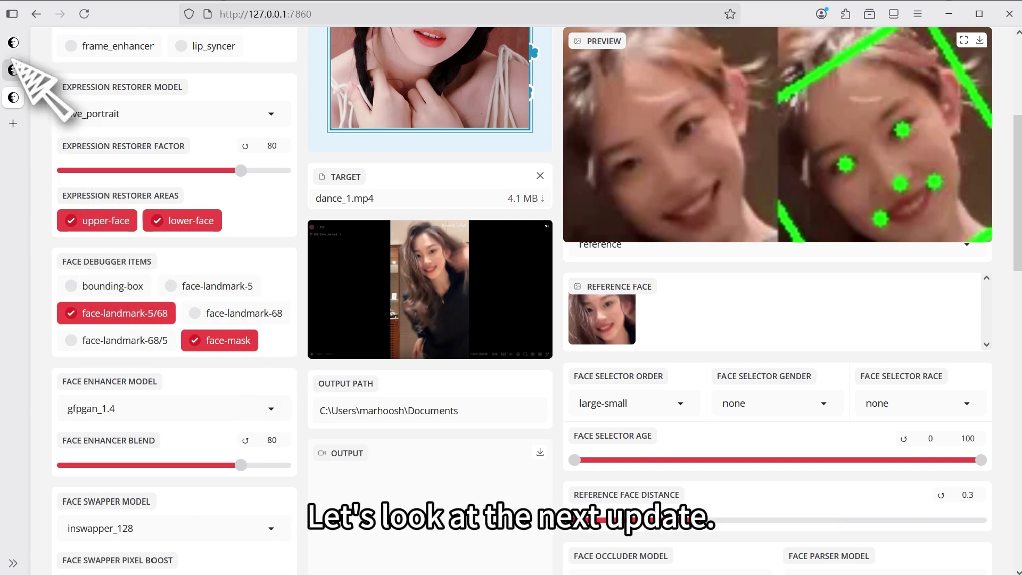
- In the changelog, highlight the 'Fix crash on headless-run' and 'Fix demographic filters' entries
left_click(13, 43)
left_click(326, 432)
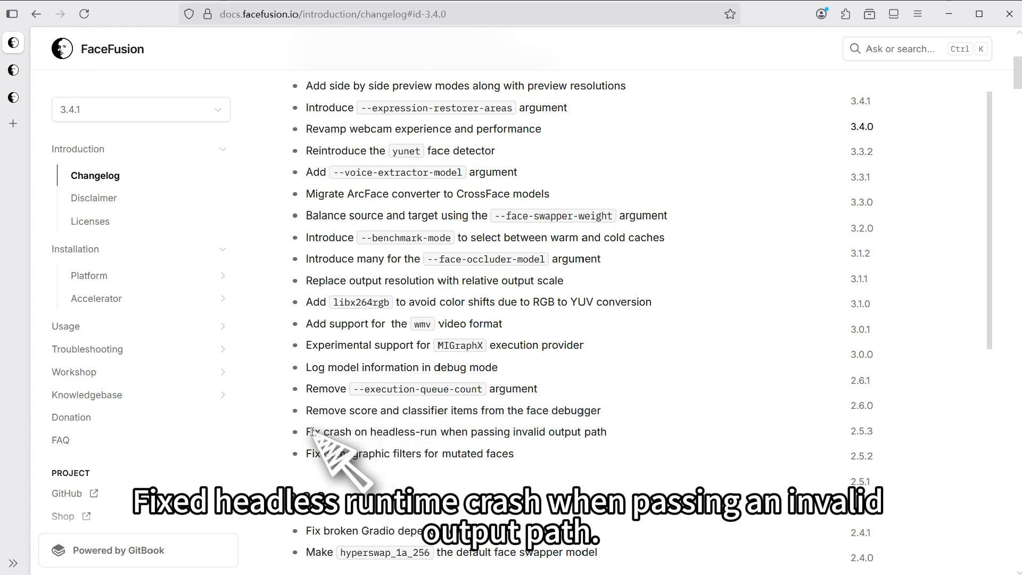
left_click_drag(308, 431, 604, 435)
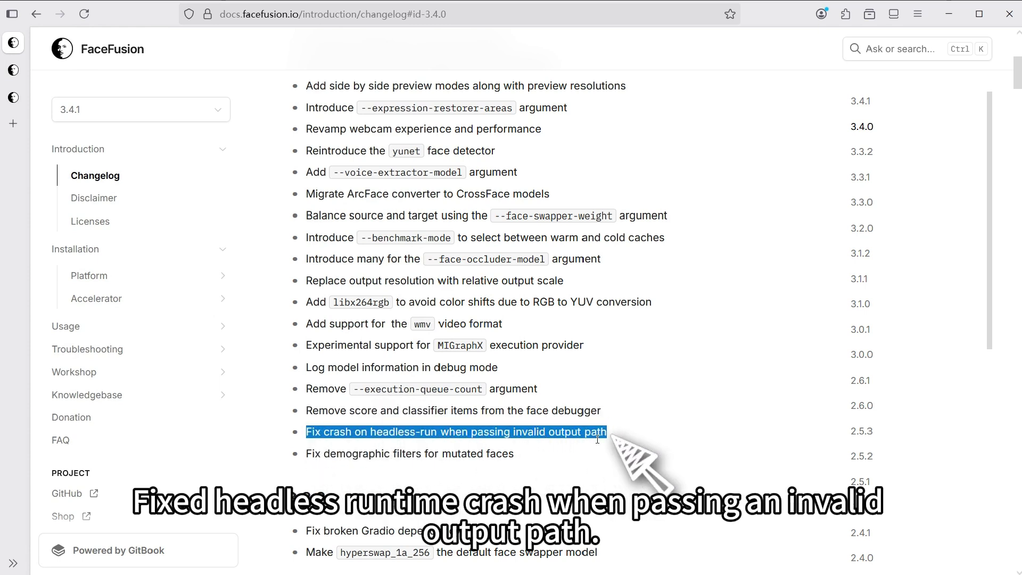
left_click(548, 446)
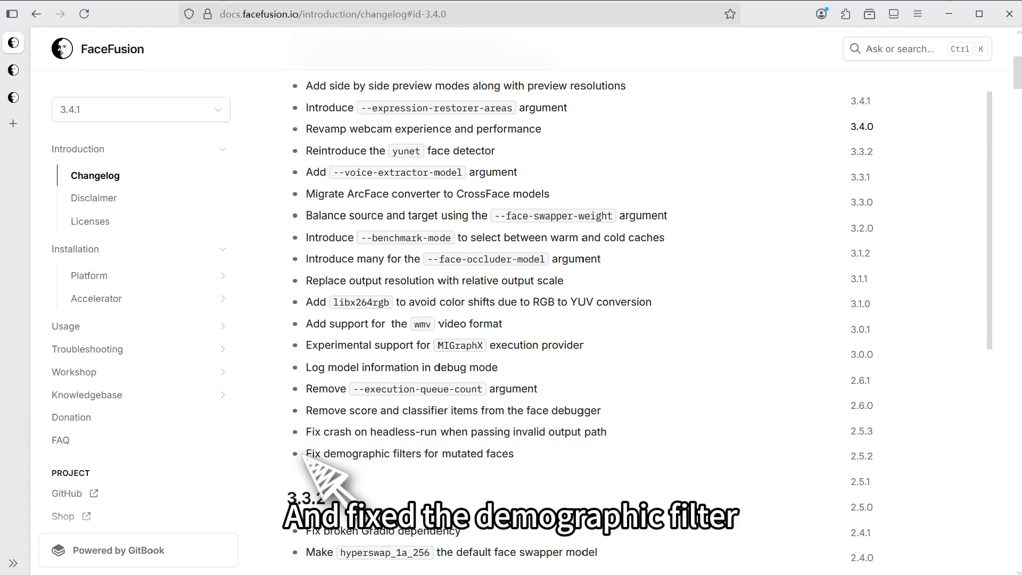
left_click_drag(309, 455, 530, 465)
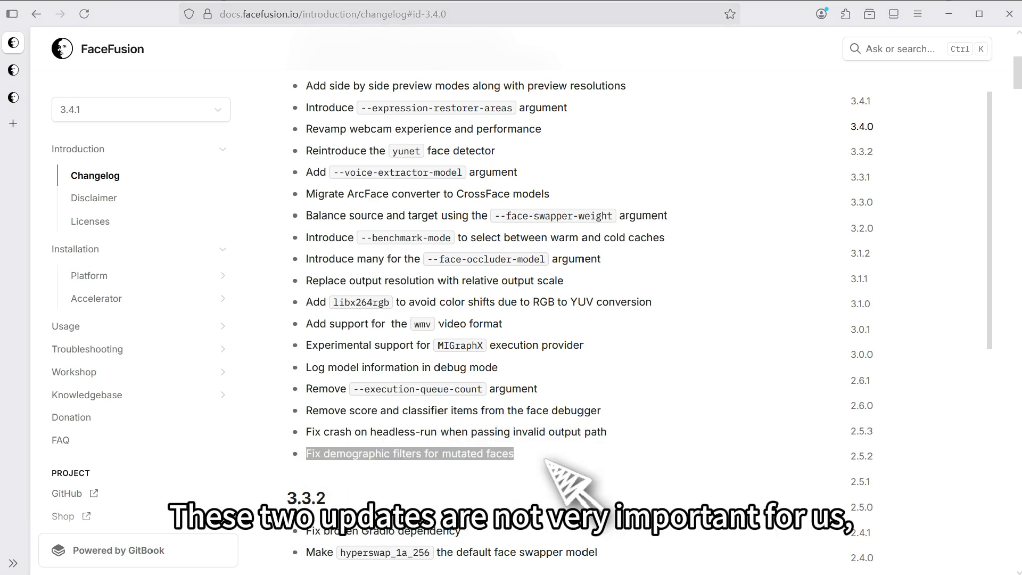
left_click(665, 400)
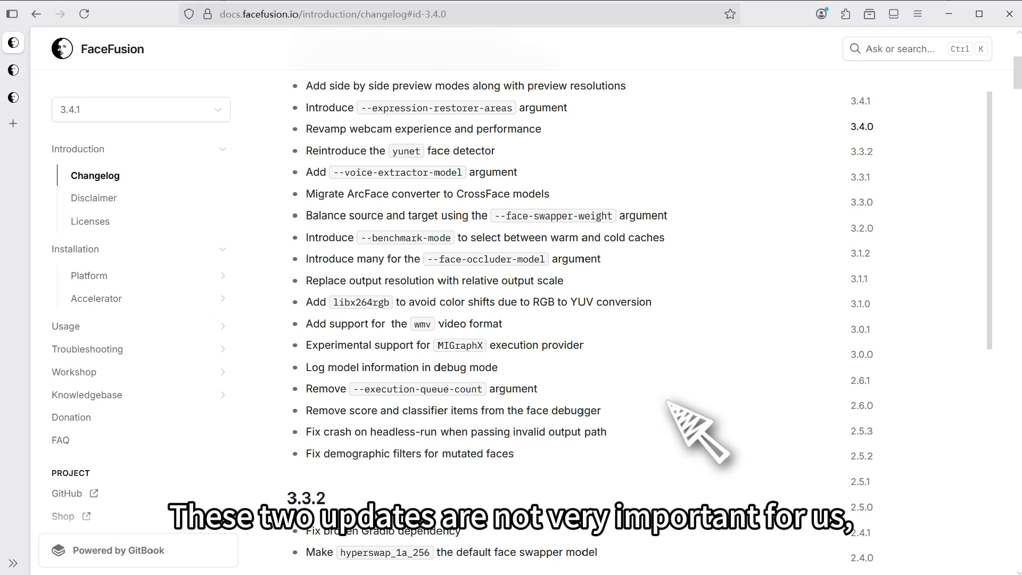